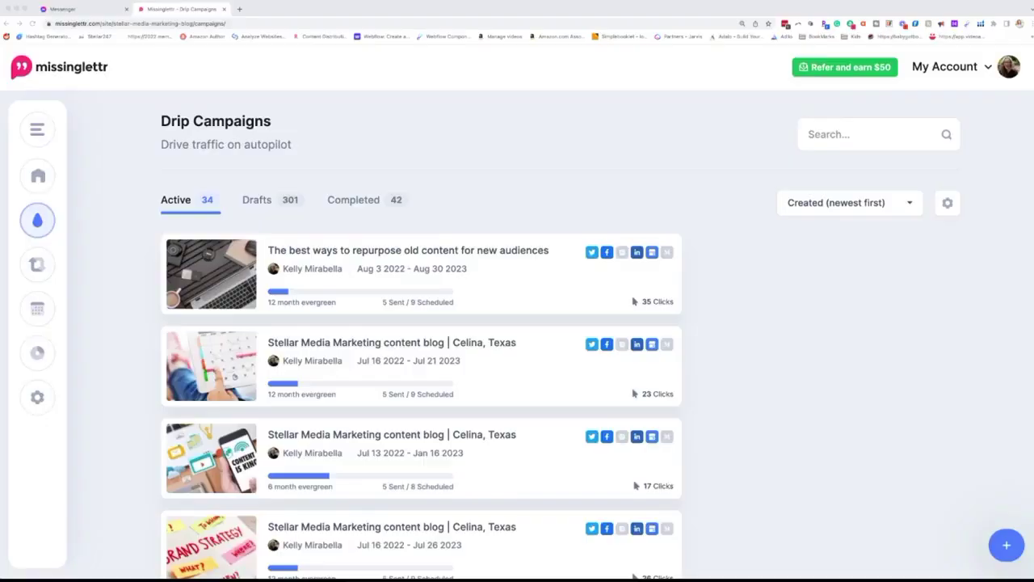
# Show the Drafts tab and scroll to the 'Generating Ideas For Engaging, Useful, And sharable content' draft
pyautogui.moveTo(110, 224)
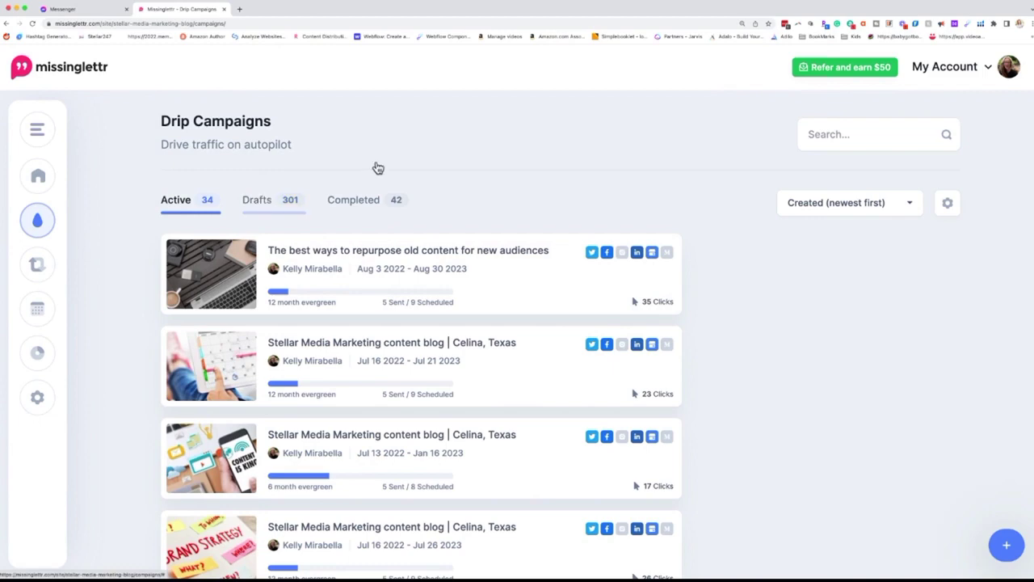
pyautogui.scroll(-5, 396, 274)
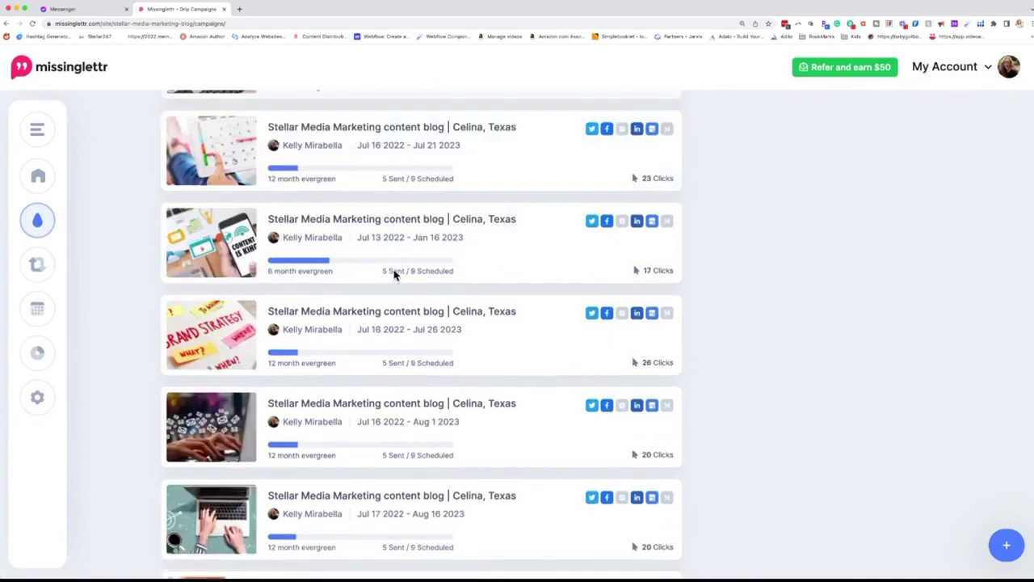
pyautogui.scroll(5, 394, 269)
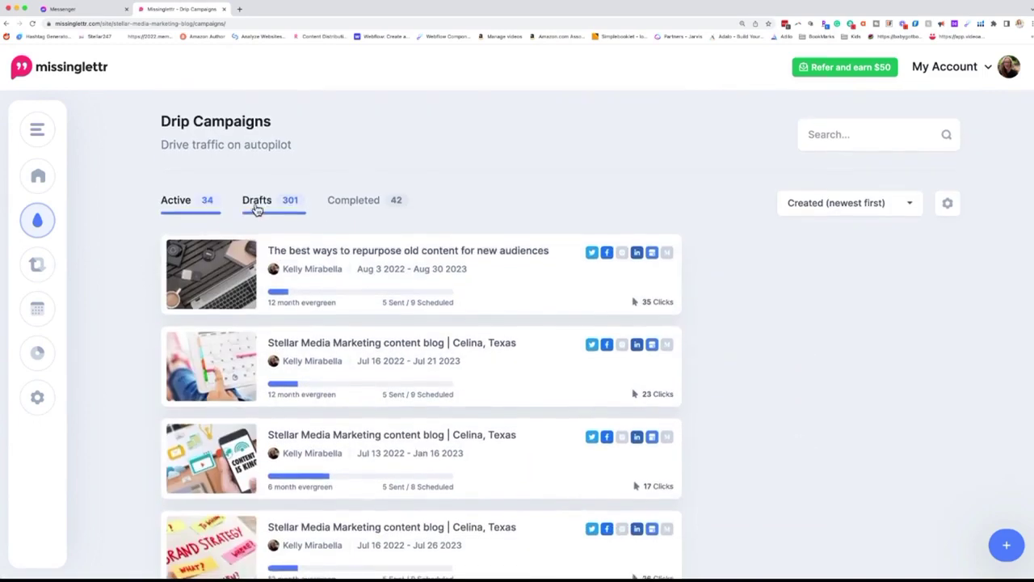
pyautogui.click(257, 199)
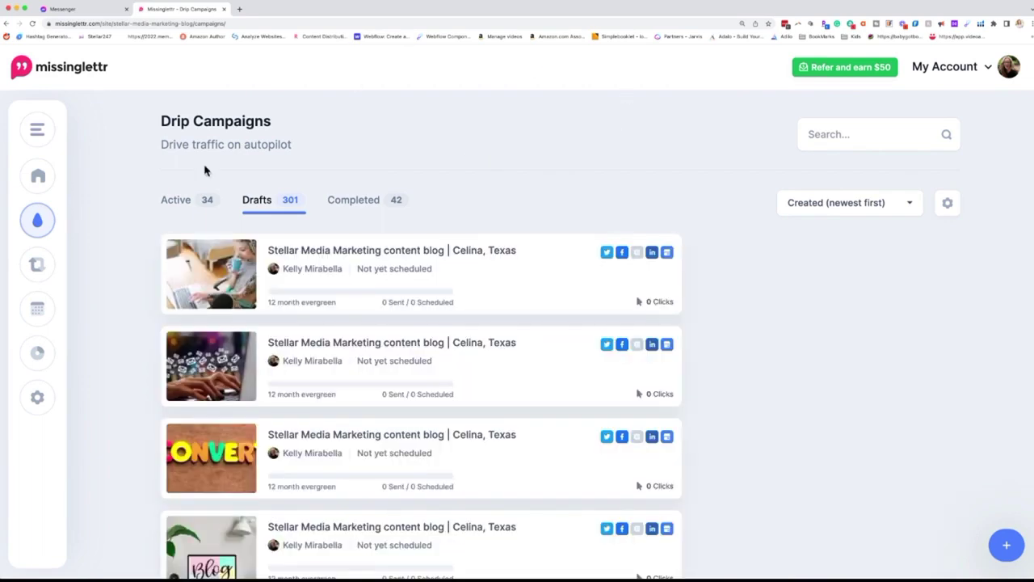
pyautogui.scroll(-3, 353, 423)
pyautogui.scroll(-5, 354, 422)
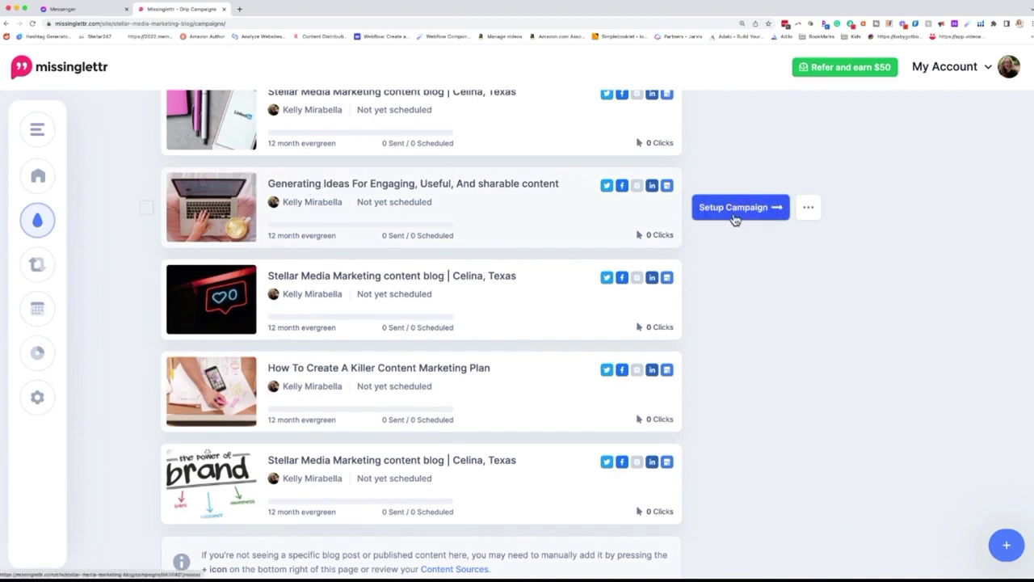
# Start setup of the Generating Ideas draft and keep the 12 month evergreen duration
pyautogui.click(724, 212)
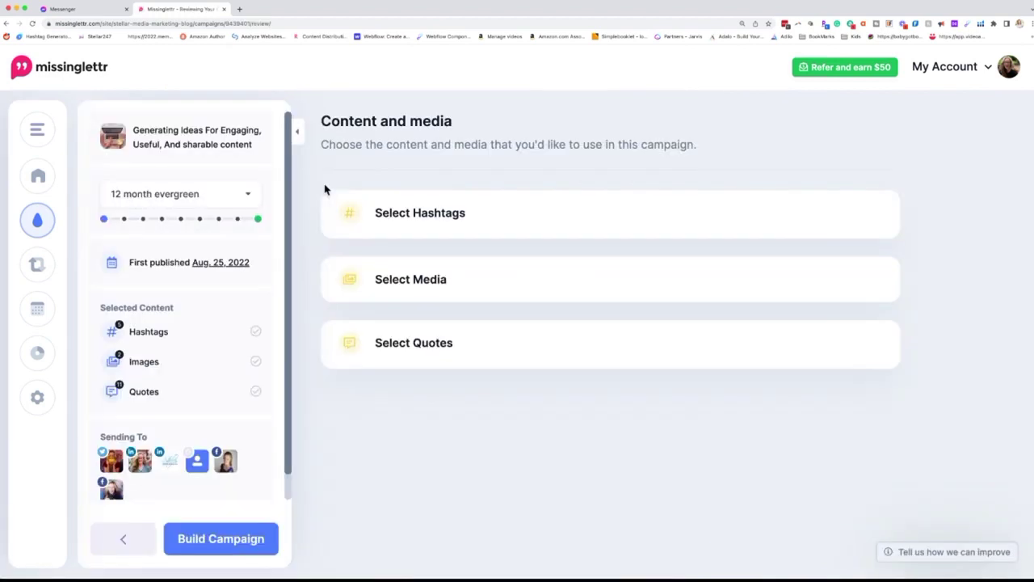
pyautogui.click(243, 197)
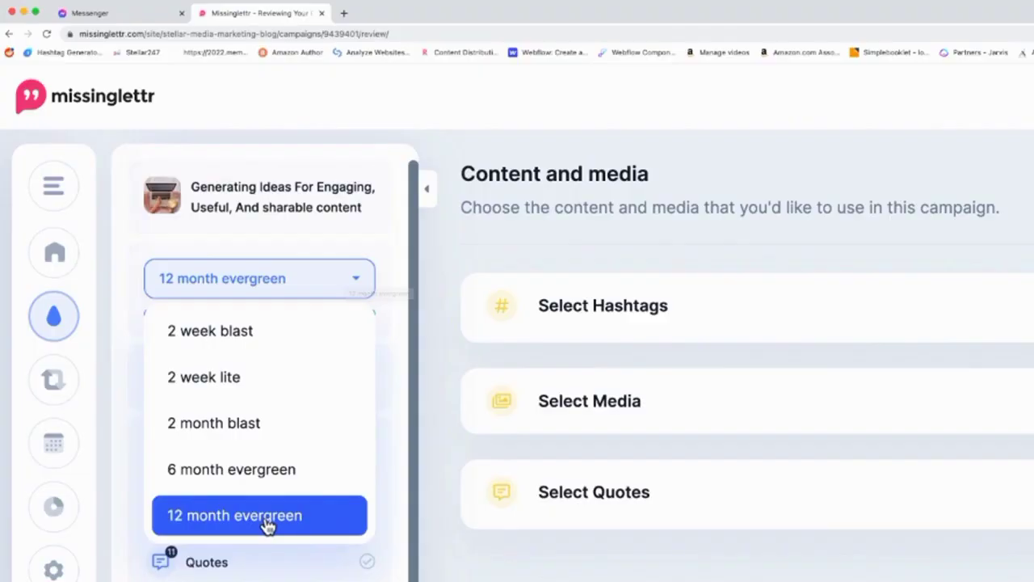
pyautogui.scroll(-1, 266, 525)
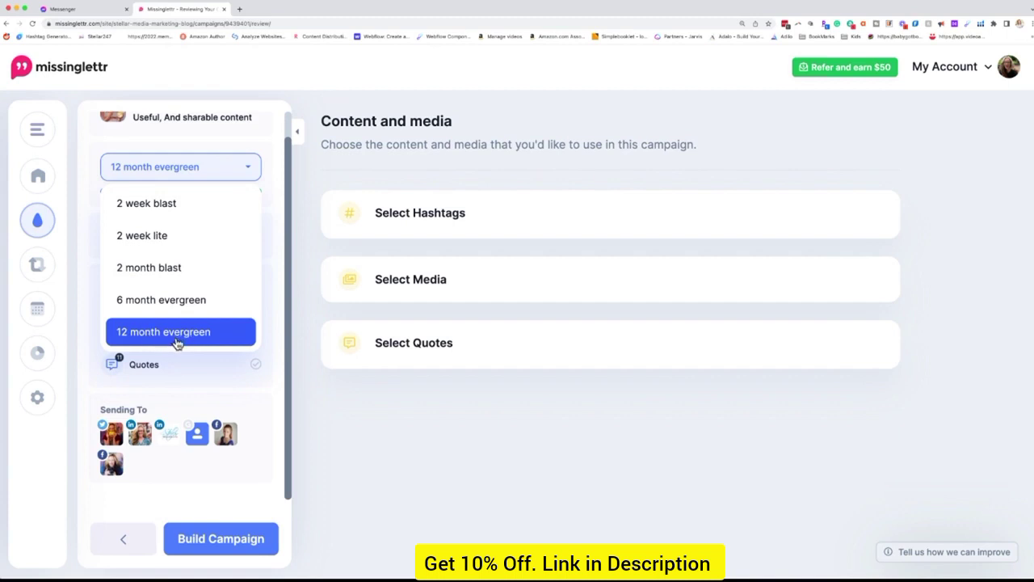
pyautogui.click(178, 342)
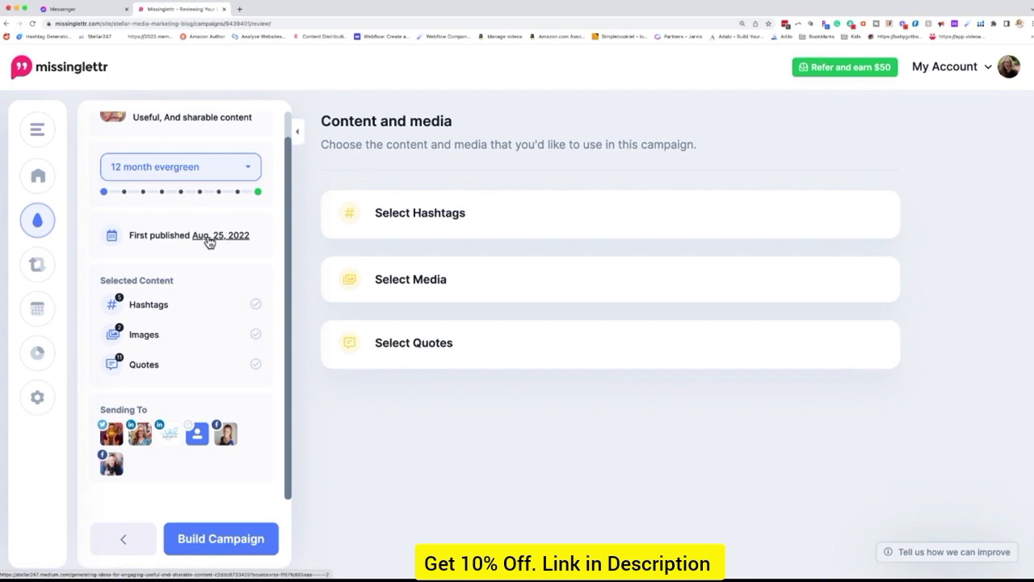
# Delete #HorridSpelling, #CuriousSoul and one more unwanted hashtag, then add #CraftingEngagingContent
pyautogui.click(416, 224)
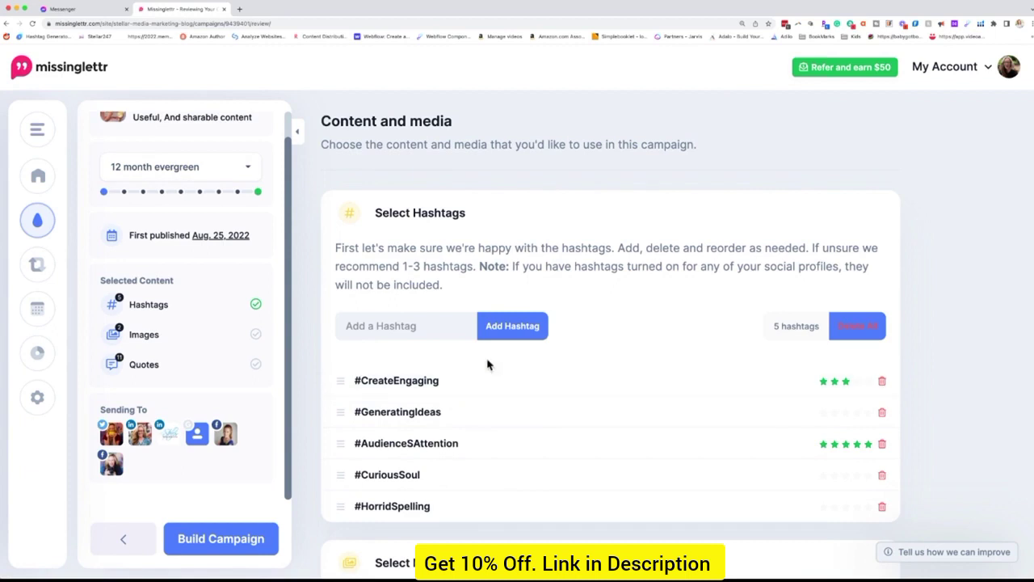
pyautogui.click(882, 507)
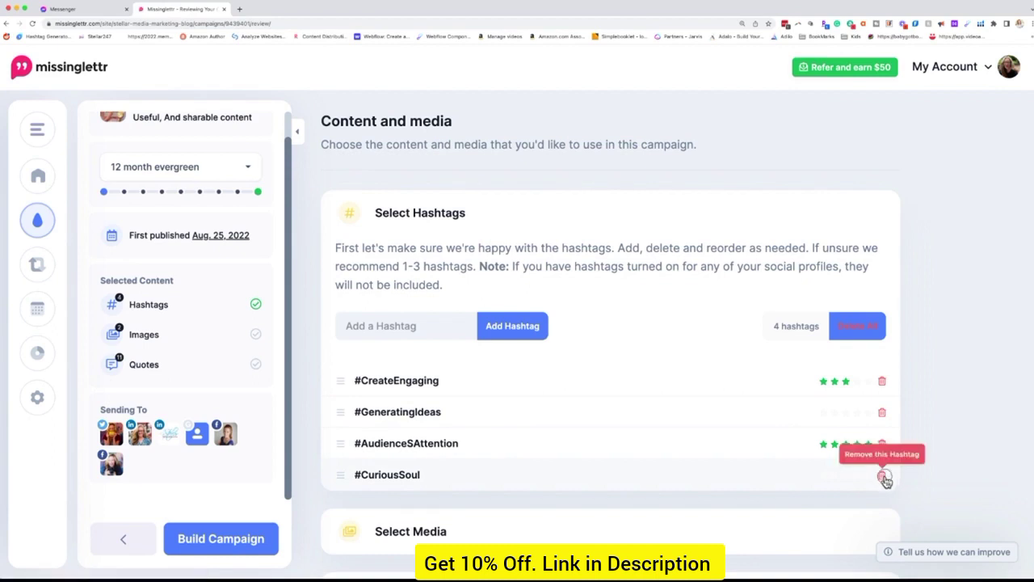
pyautogui.click(883, 478)
pyautogui.click(858, 326)
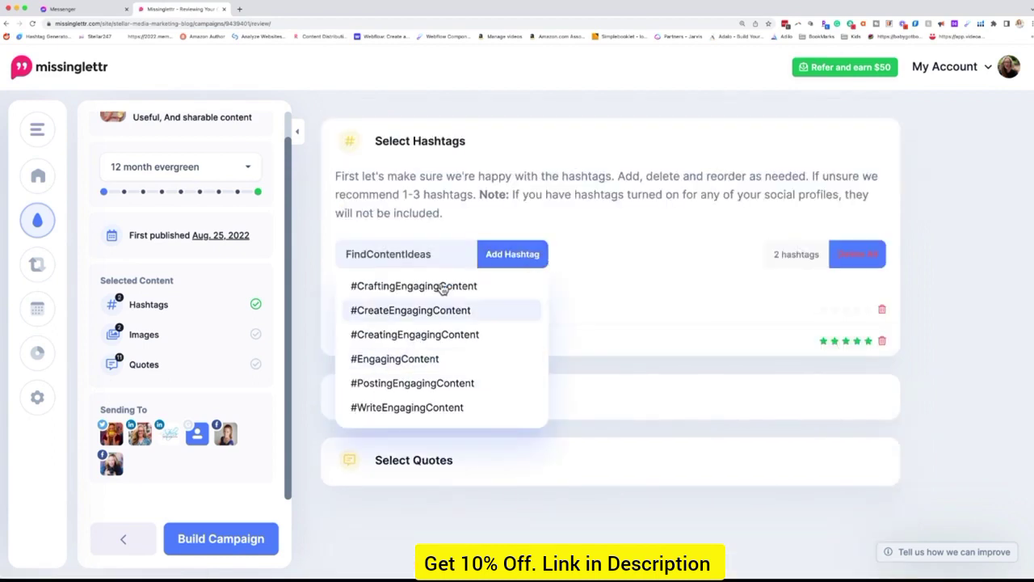
pyautogui.click(443, 288)
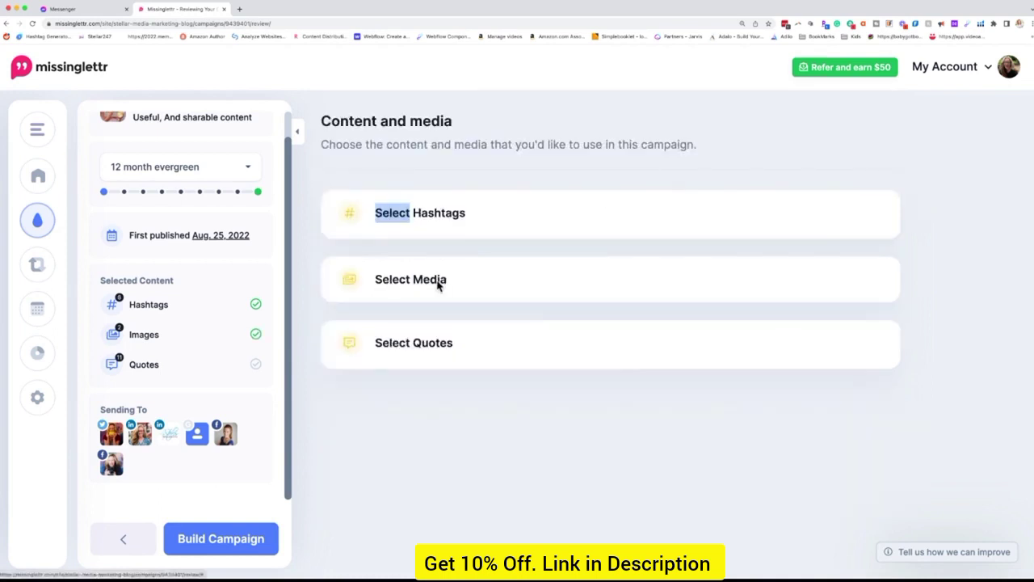
# Search Unsplash for 'content mark' and add a chosen photo to the campaign media
pyautogui.click(437, 285)
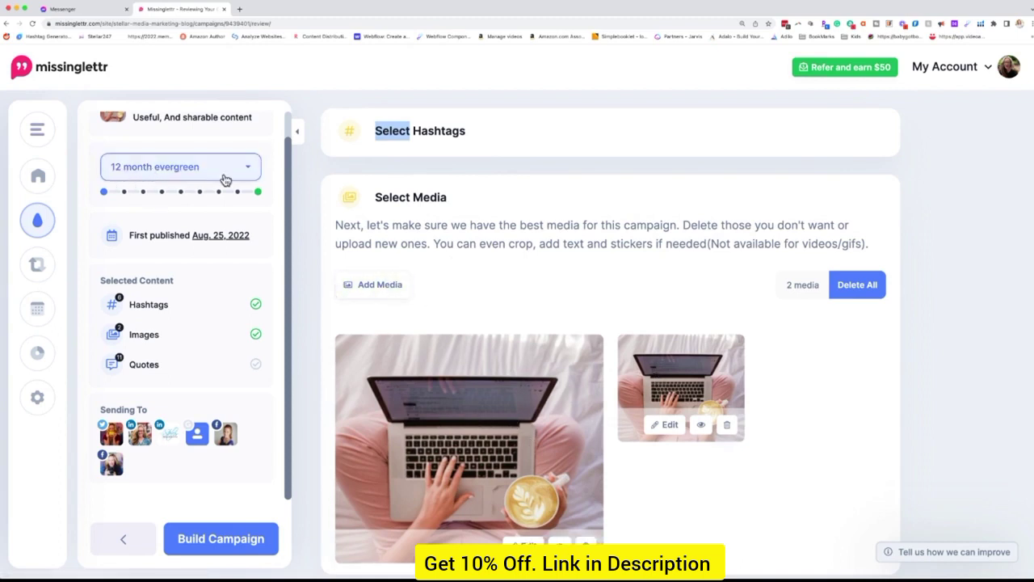
pyautogui.click(380, 288)
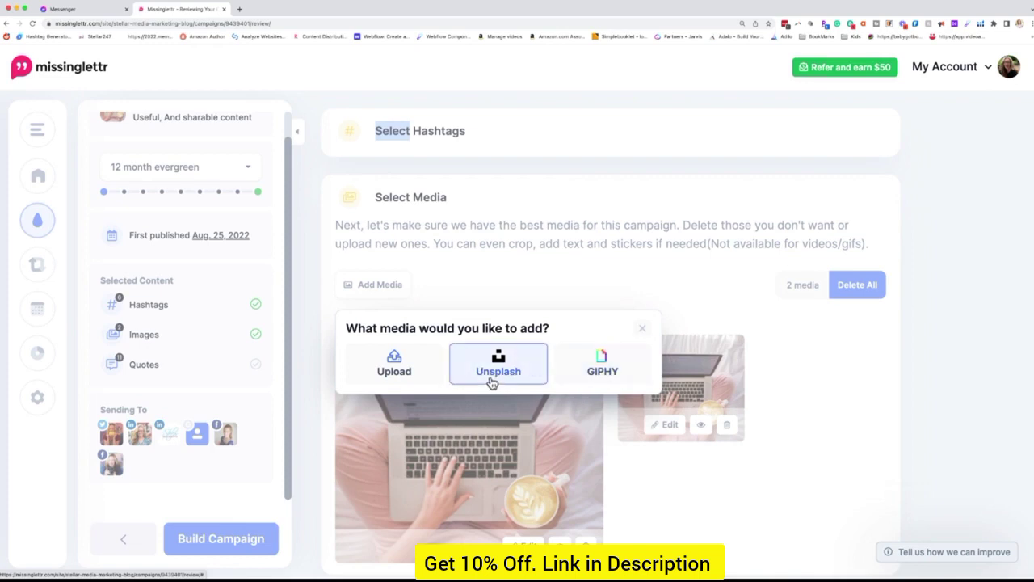
pyautogui.click(493, 381)
pyautogui.write('c')
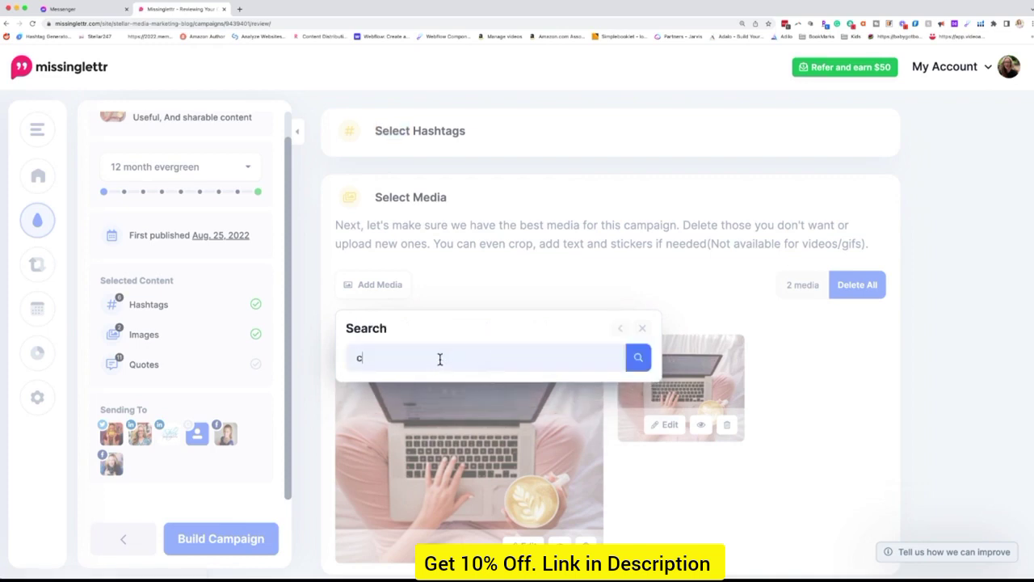
pyautogui.write('ontent mark')
pyautogui.scroll(-2, 404, 339)
pyautogui.click(363, 307)
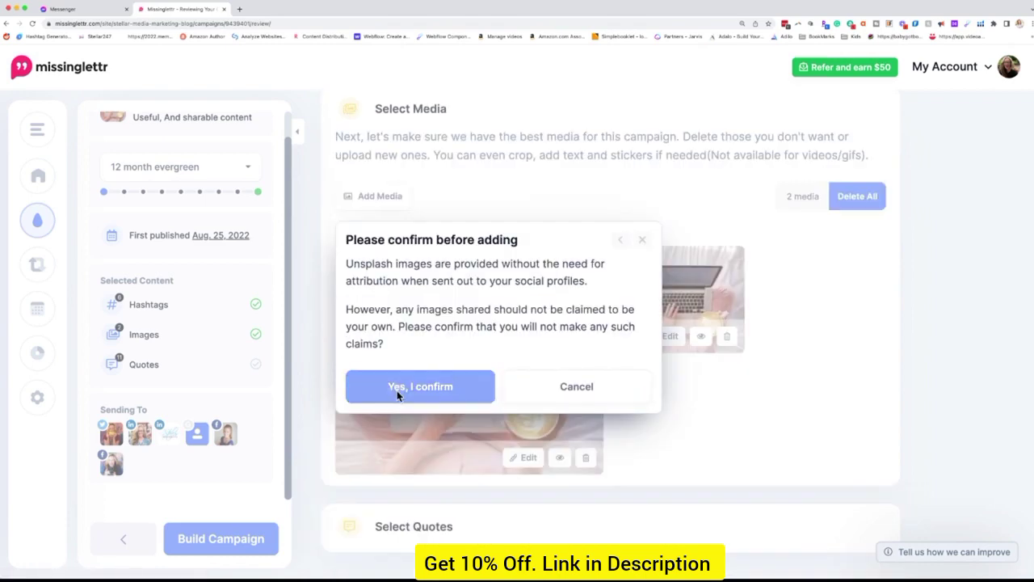
pyautogui.click(421, 386)
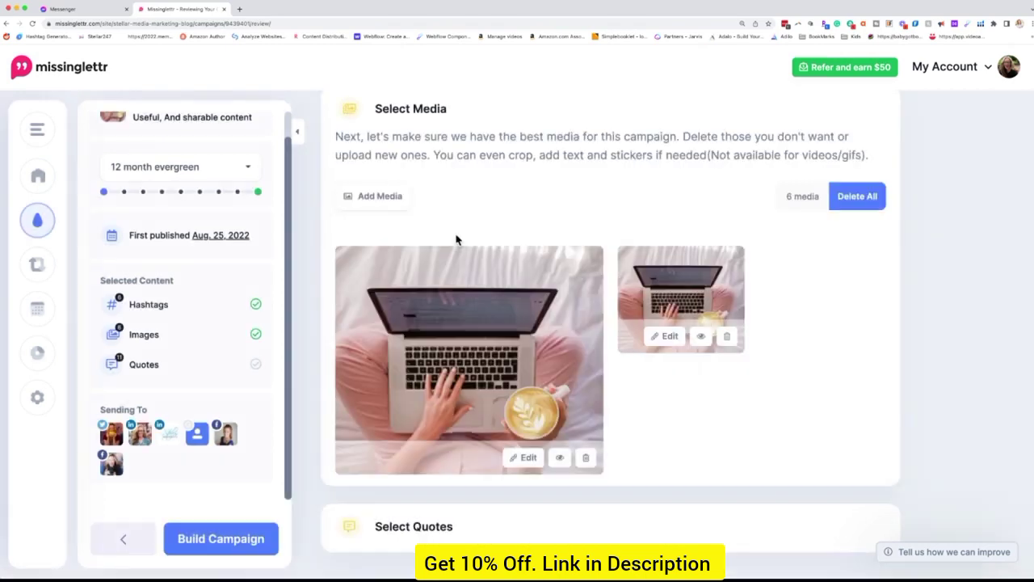
pyautogui.scroll(-2, 915, 388)
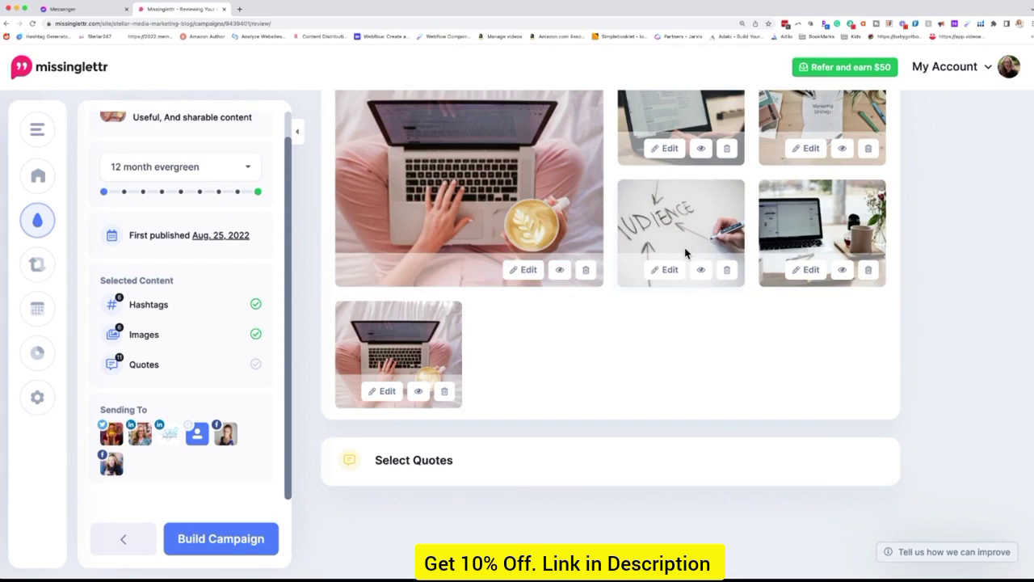
pyautogui.scroll(3, 687, 254)
# Search GIPHY for 'st' and add the chosen GIFs to the campaign media
pyautogui.click(373, 130)
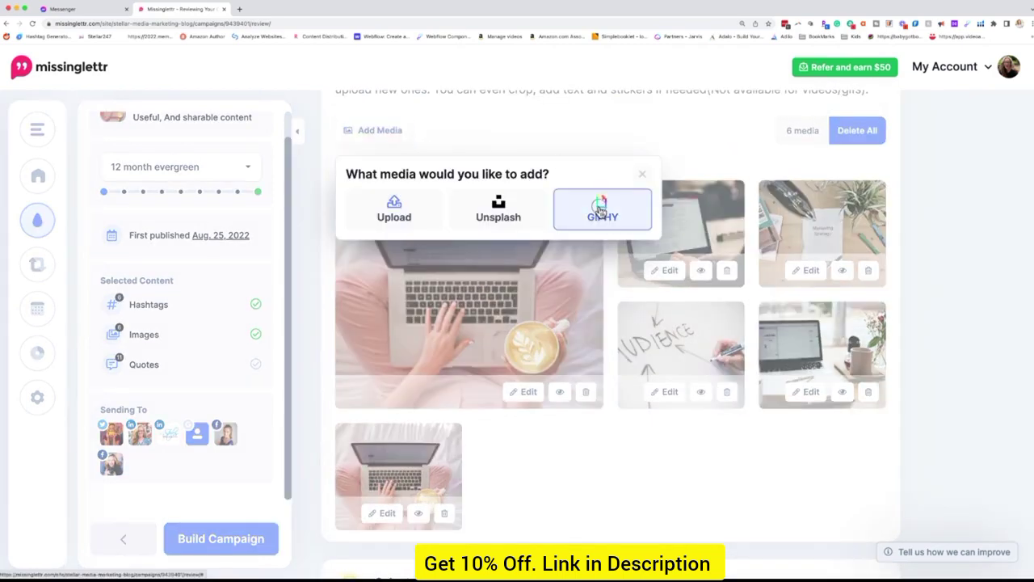
pyautogui.click(600, 210)
pyautogui.click(435, 207)
pyautogui.write('stellar247')
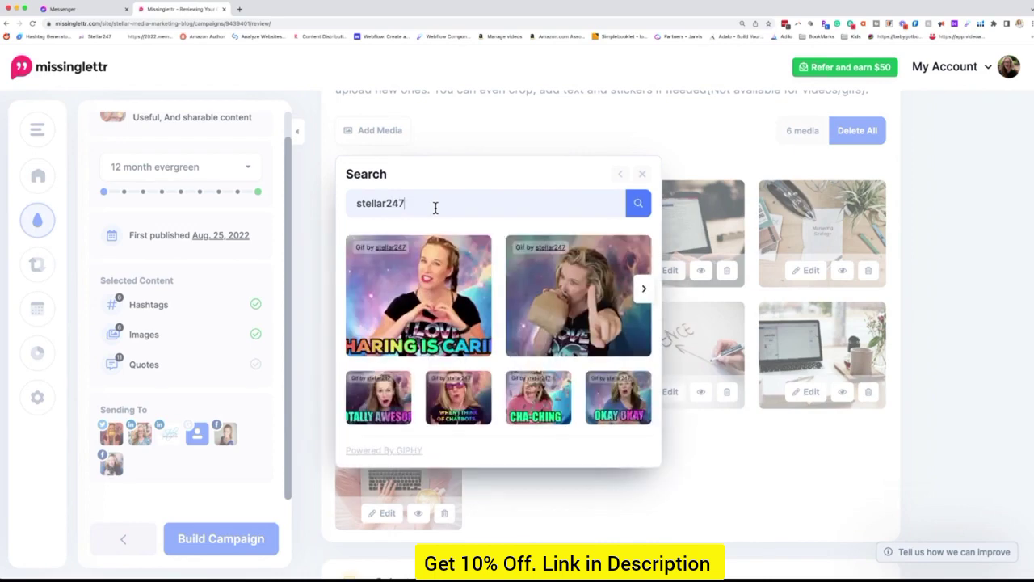
pyautogui.scroll(-3, 434, 208)
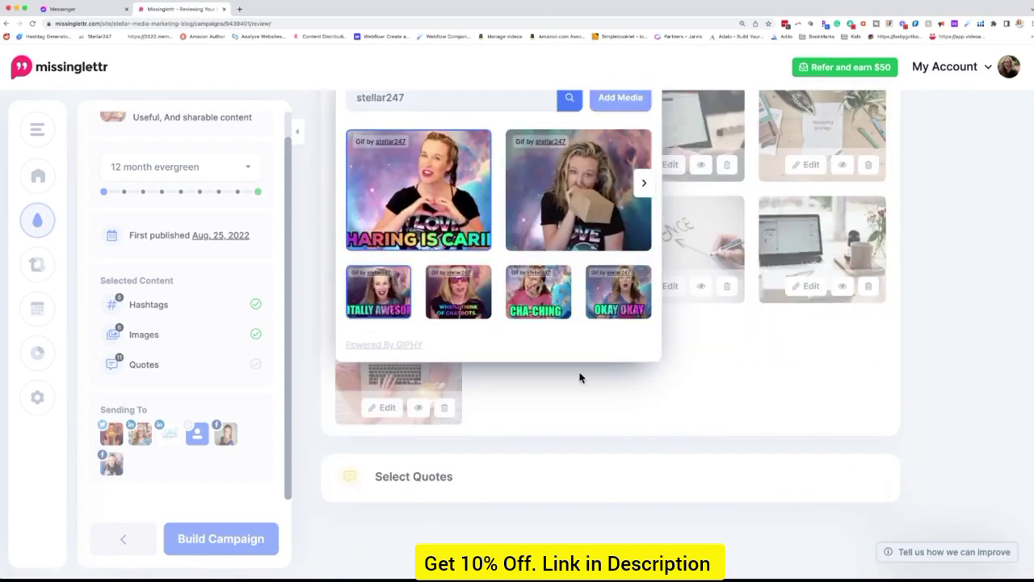
pyautogui.click(629, 99)
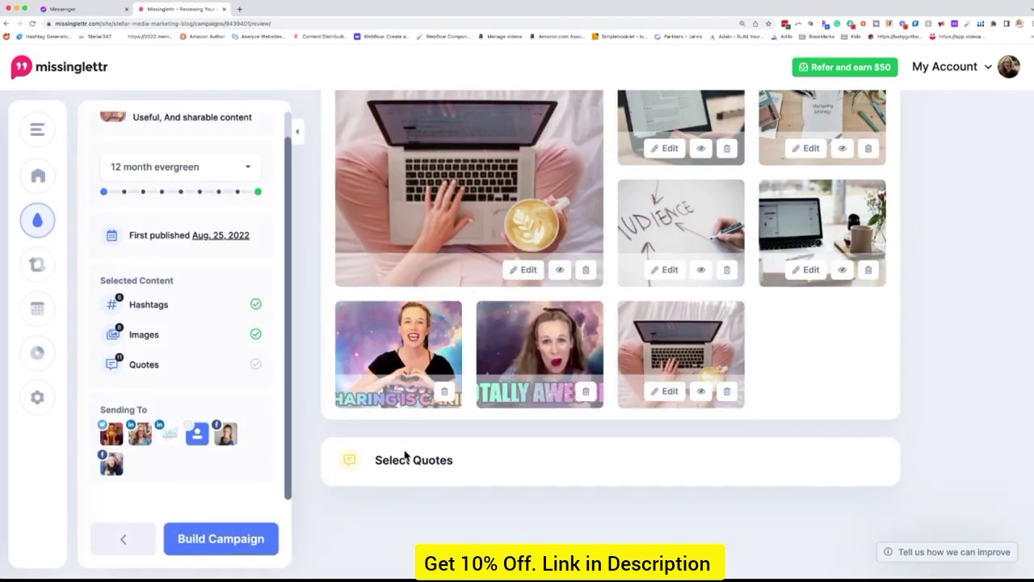
# Drop the Social media consultant quote and the quote about dyslexia and spelling
pyautogui.click(407, 457)
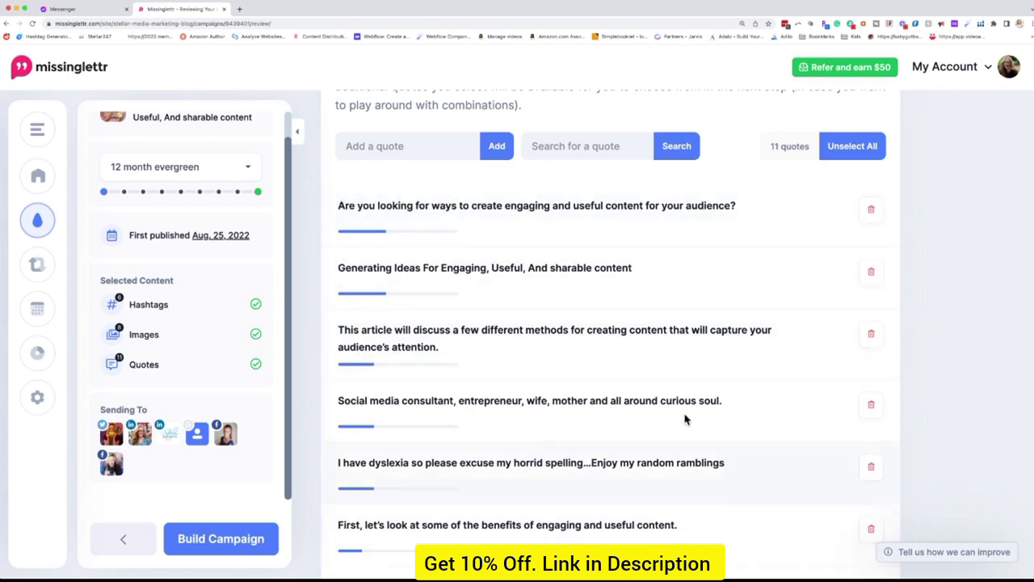
pyautogui.scroll(2, 685, 365)
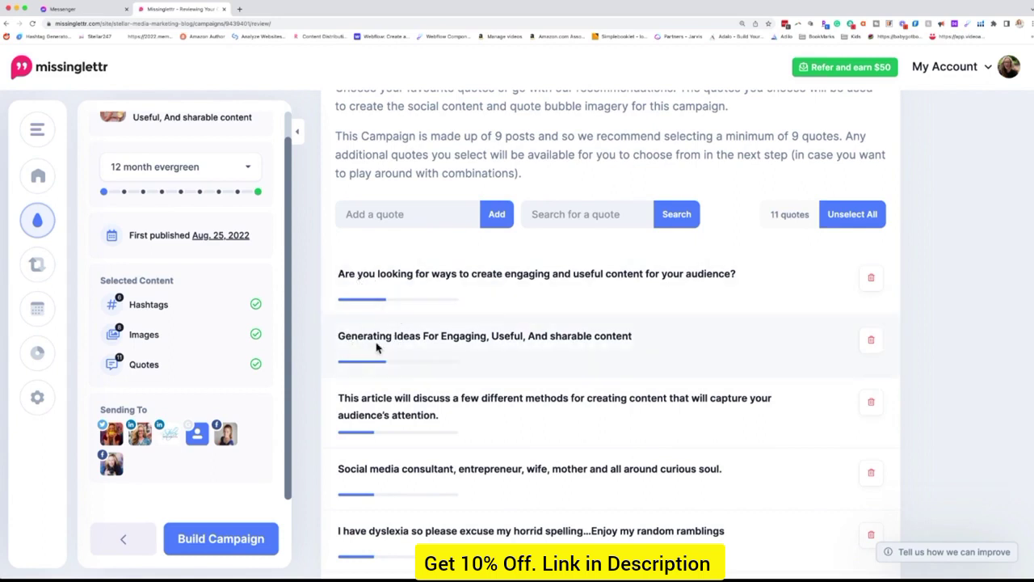
pyautogui.scroll(-3, 444, 425)
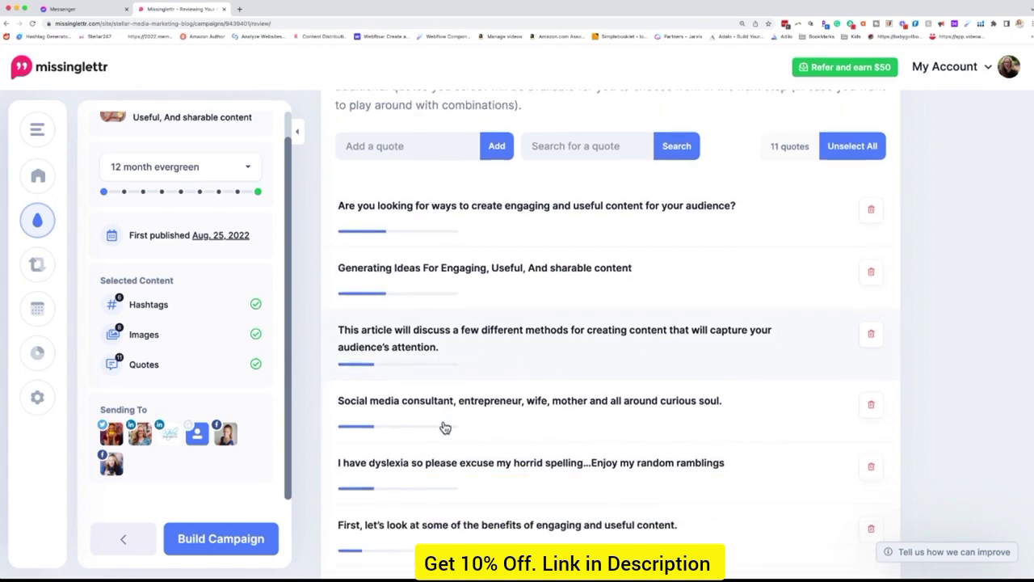
pyautogui.click(871, 348)
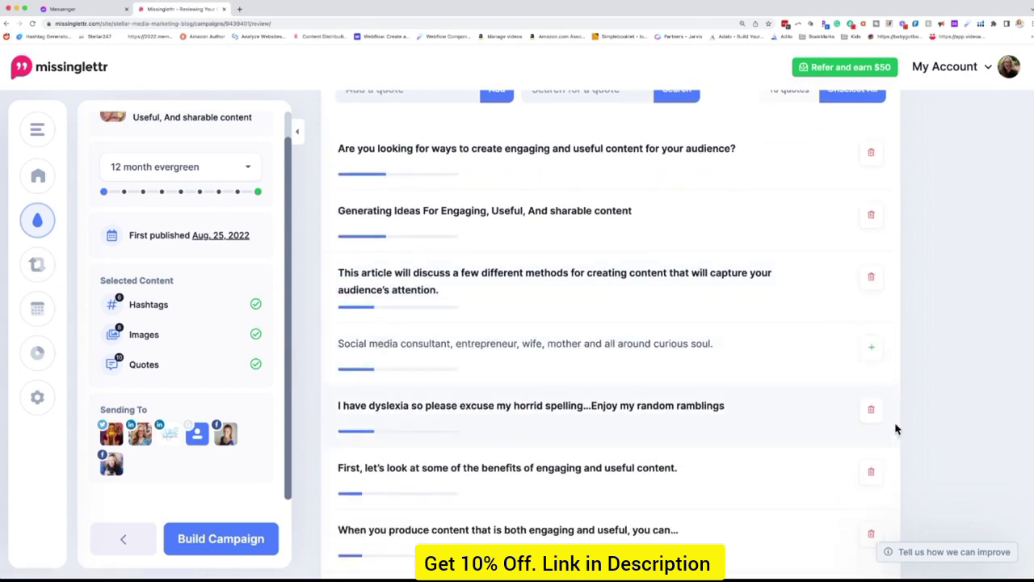
pyautogui.click(871, 410)
# Add the article title 'Generating Ideas For Engaging, Useful, And sharable content' to the chosen quotes
pyautogui.scroll(-5, 719, 469)
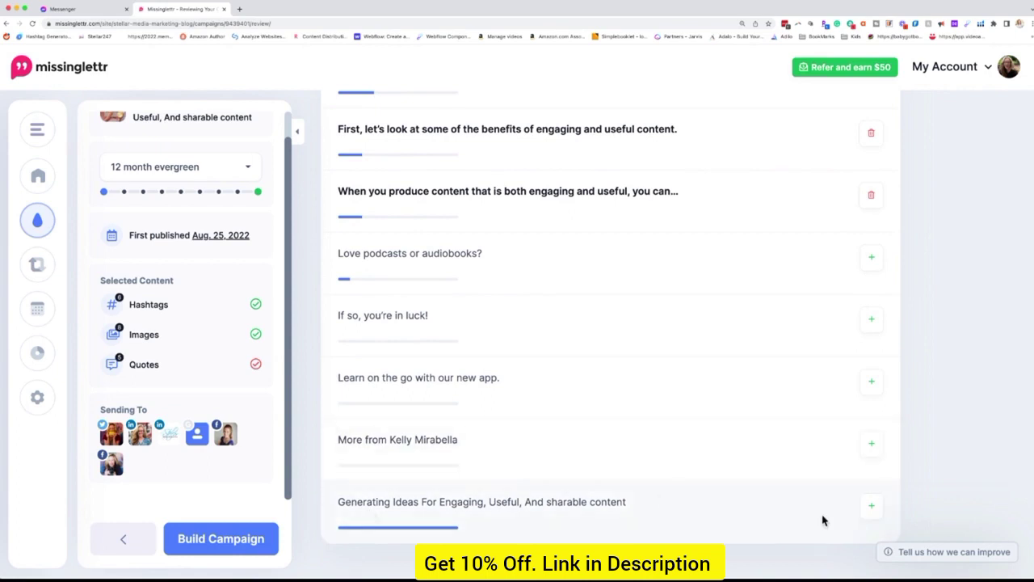
pyautogui.click(872, 506)
pyautogui.scroll(2, 577, 327)
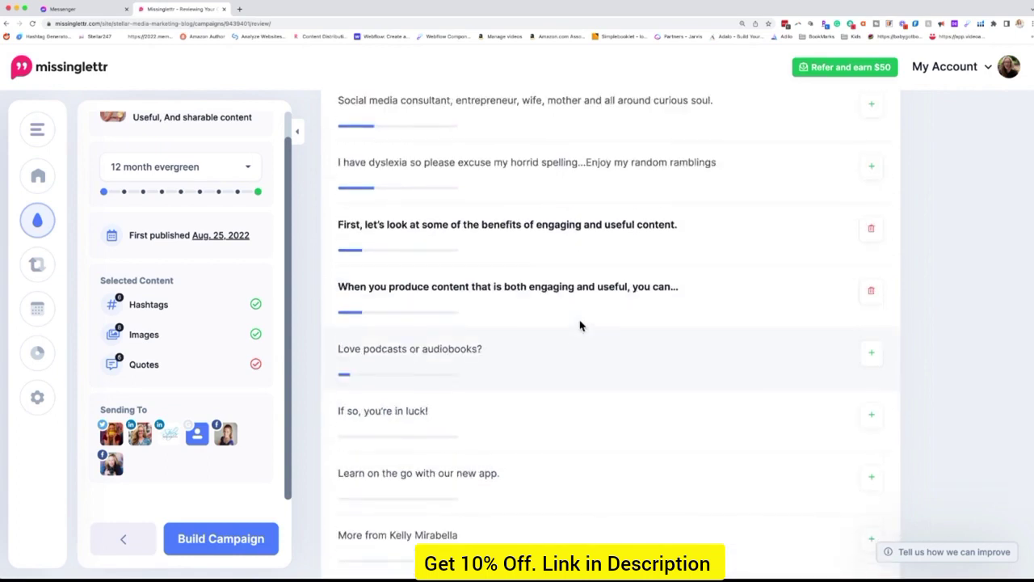
pyautogui.scroll(-1, 580, 325)
pyautogui.scroll(6, 580, 323)
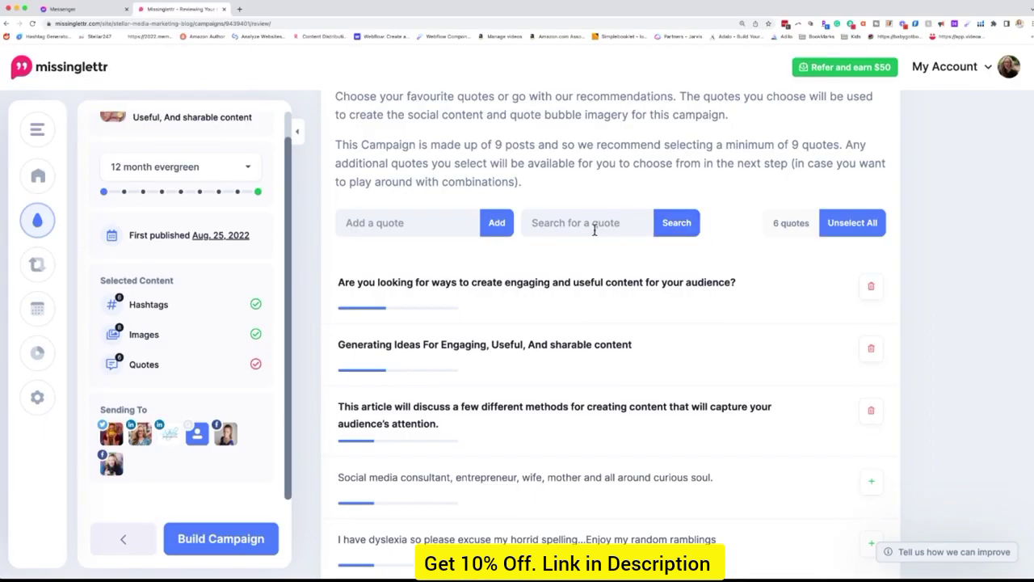
pyautogui.click(595, 229)
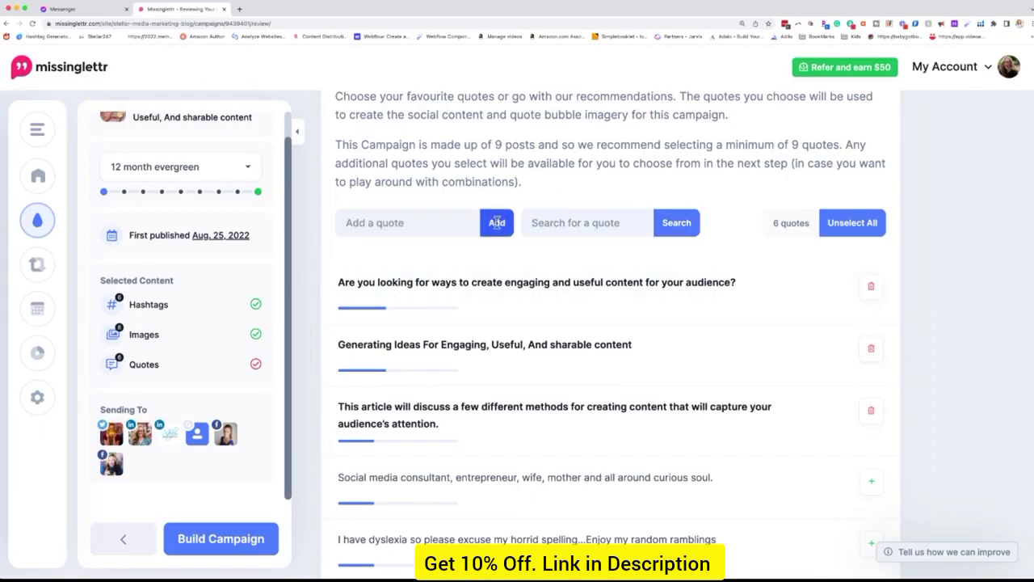
# Open medium.com in a new tab and paste a copied article sentence as a custom quote
pyautogui.click(241, 9)
pyautogui.write('medium')
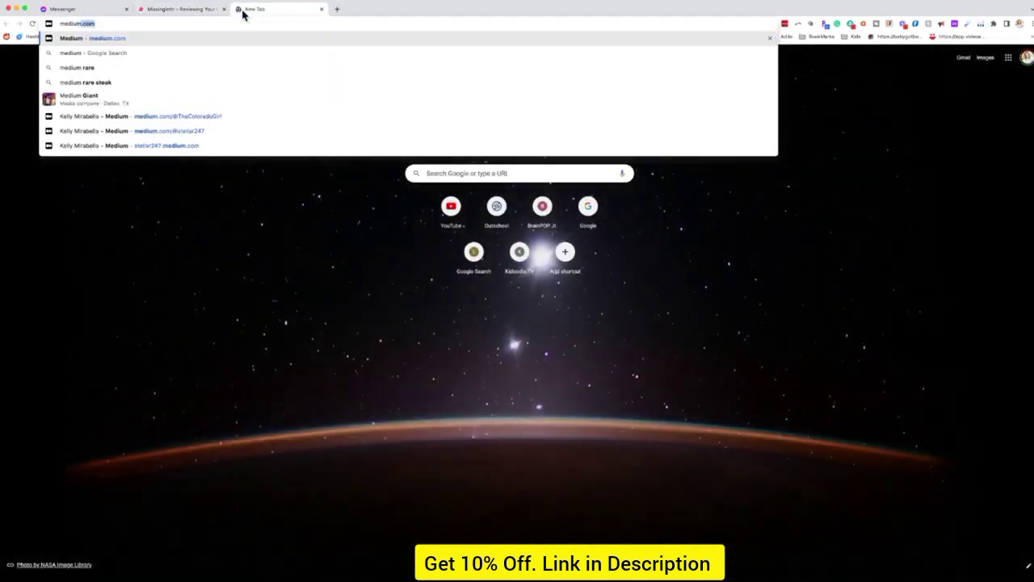
pyautogui.press('Return')
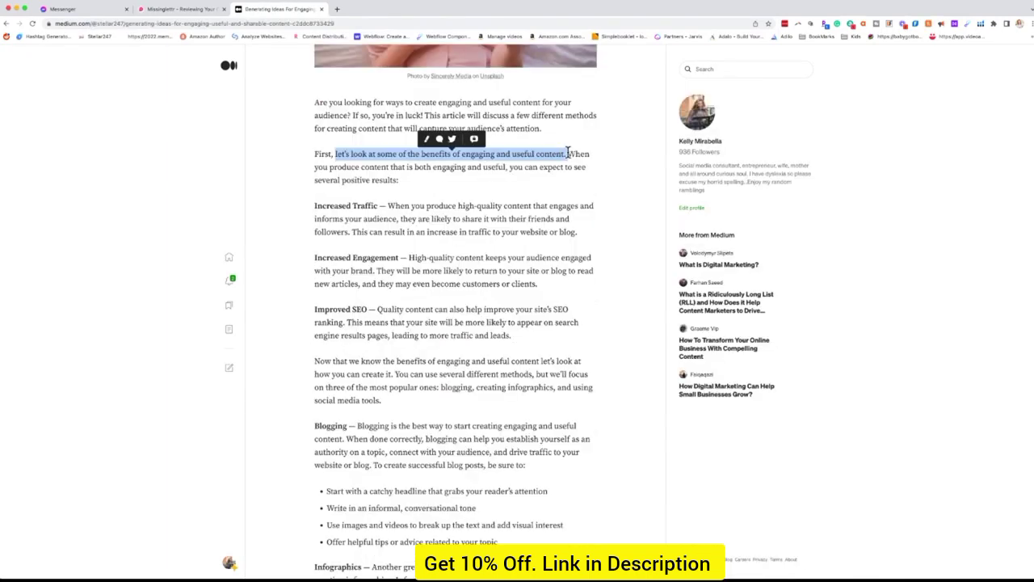
pyautogui.click(173, 11)
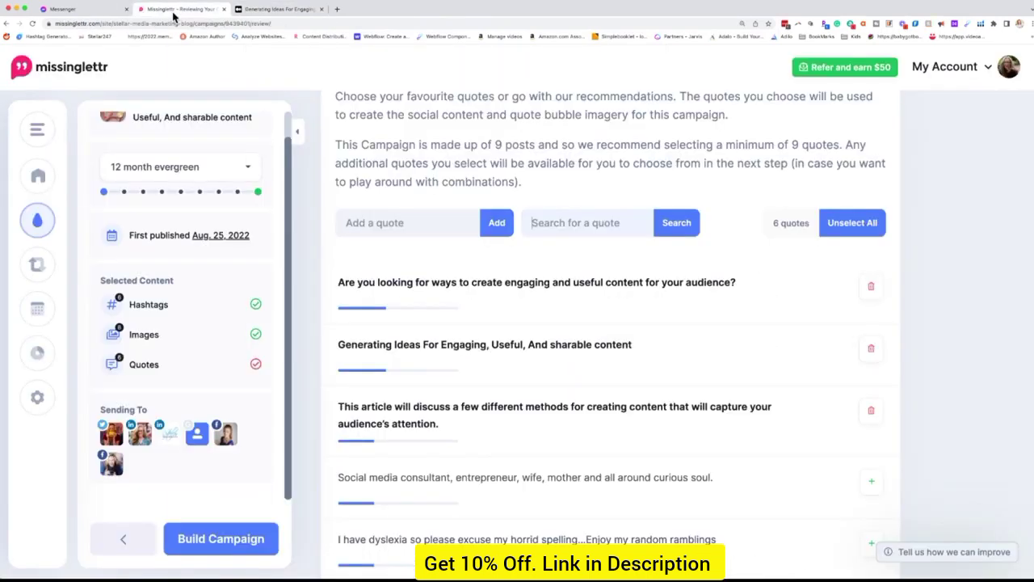
pyautogui.click(379, 222)
pyautogui.press('super+v')
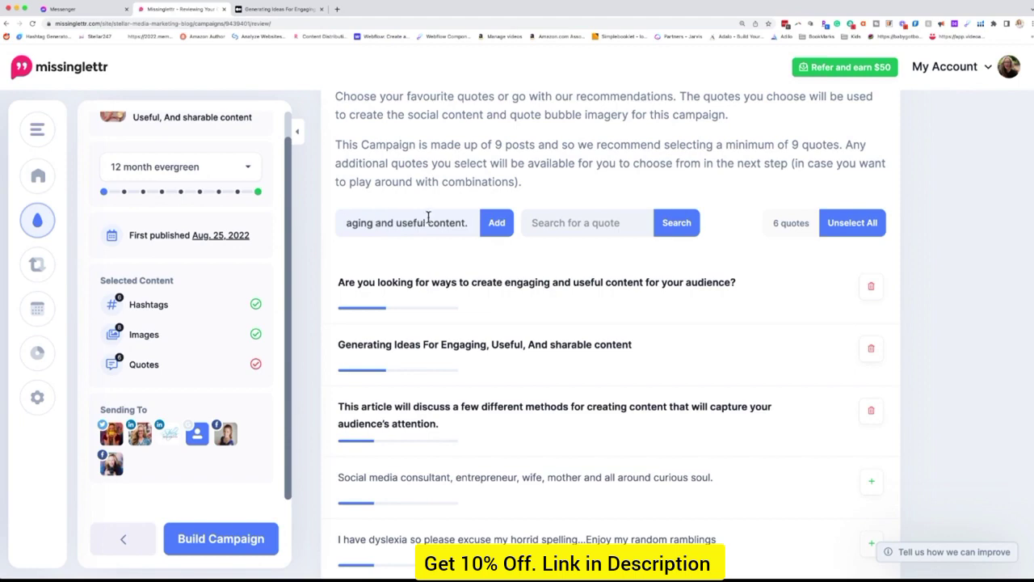
pyautogui.click(495, 223)
pyautogui.scroll(-2, 268, 374)
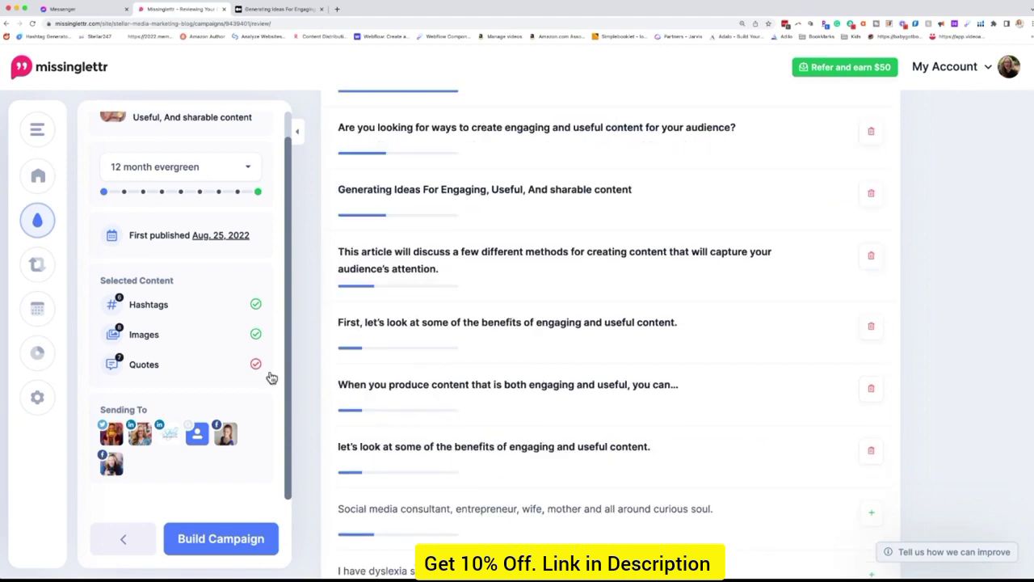
# Copy another sentence from the Medium article and add it as a custom quote
pyautogui.click(269, 10)
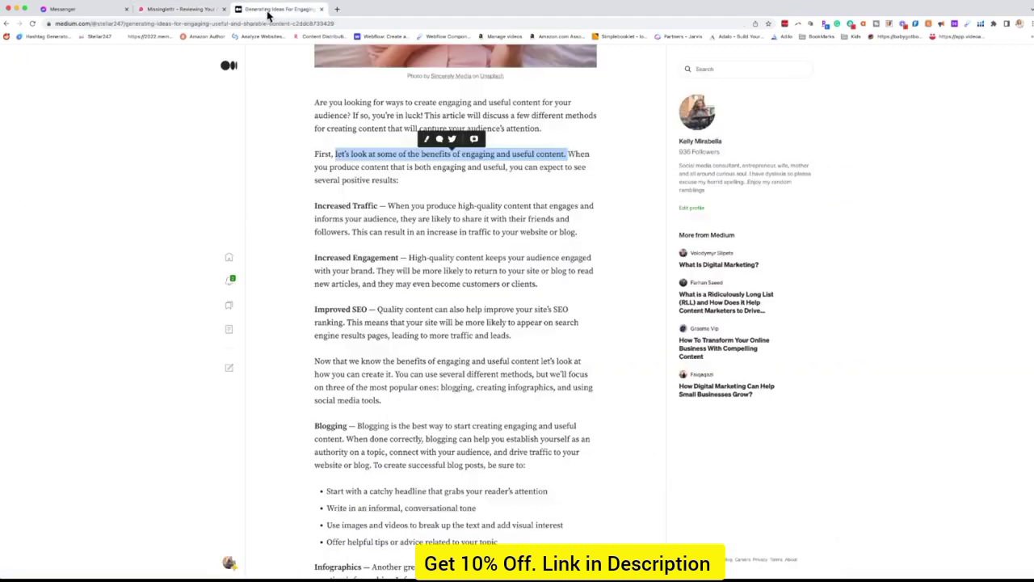
pyautogui.scroll(-1, 353, 319)
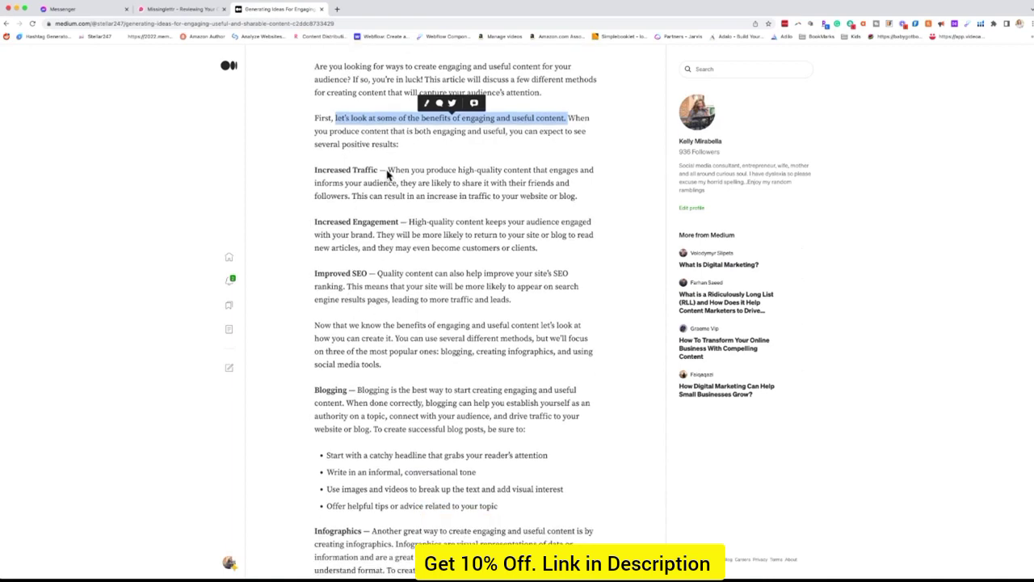
pyautogui.moveTo(388, 174); pyautogui.dragTo(347, 198)
pyautogui.hotkey('ctrl', 'c')
pyautogui.press('super+alt+Left')
pyautogui.scroll(3, 459, 188)
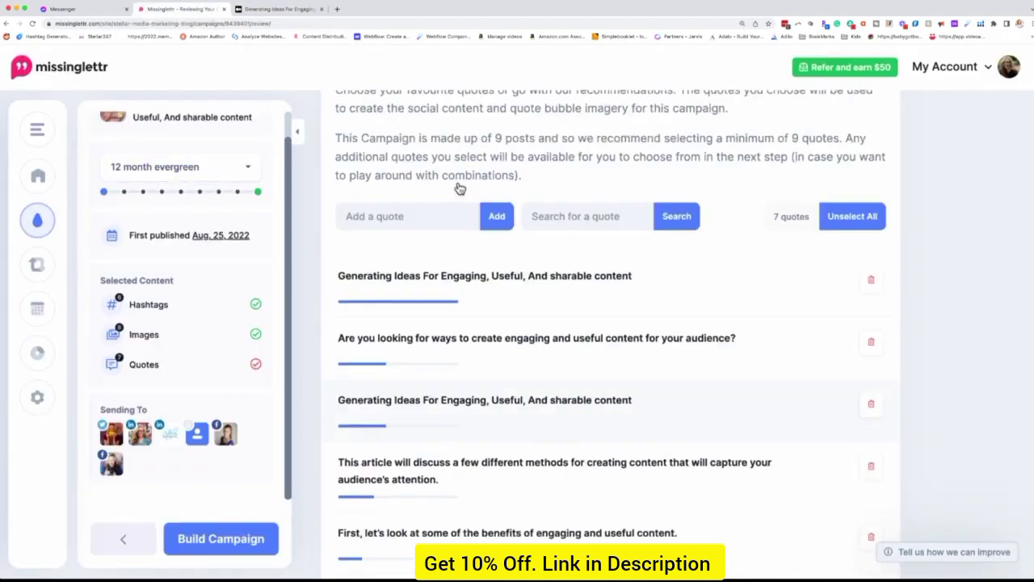
pyautogui.click(388, 295)
pyautogui.hotkey('ctrl', 'v')
pyautogui.click(494, 296)
# Add the sentence about improving SEO ranking as a custom quote, then build the campaign
pyautogui.press('super+alt+Right')
pyautogui.scroll(-1, 344, 259)
pyautogui.moveTo(377, 245); pyautogui.dragTo(344, 258)
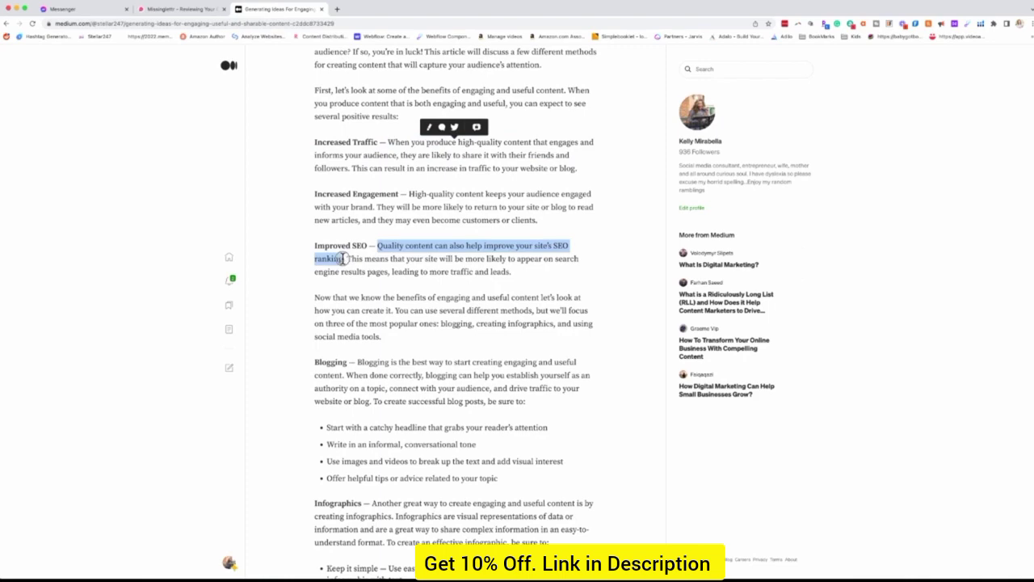
pyautogui.press('super+alt+Left')
pyautogui.click(388, 319)
pyautogui.write("Quality content can also help improve your site's SEO ranking")
pyautogui.click(494, 318)
pyautogui.scroll(-3, 247, 328)
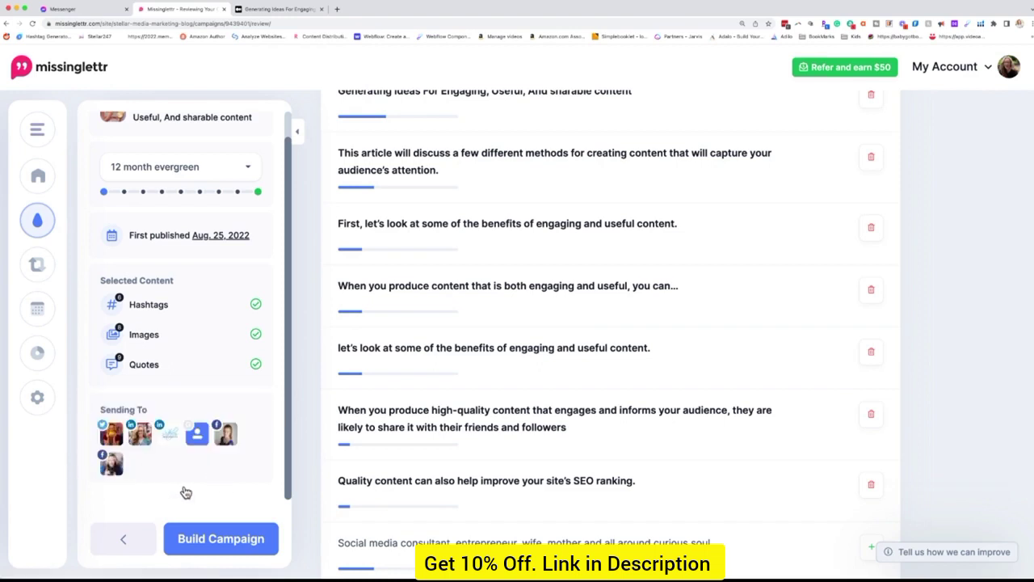
pyautogui.click(228, 540)
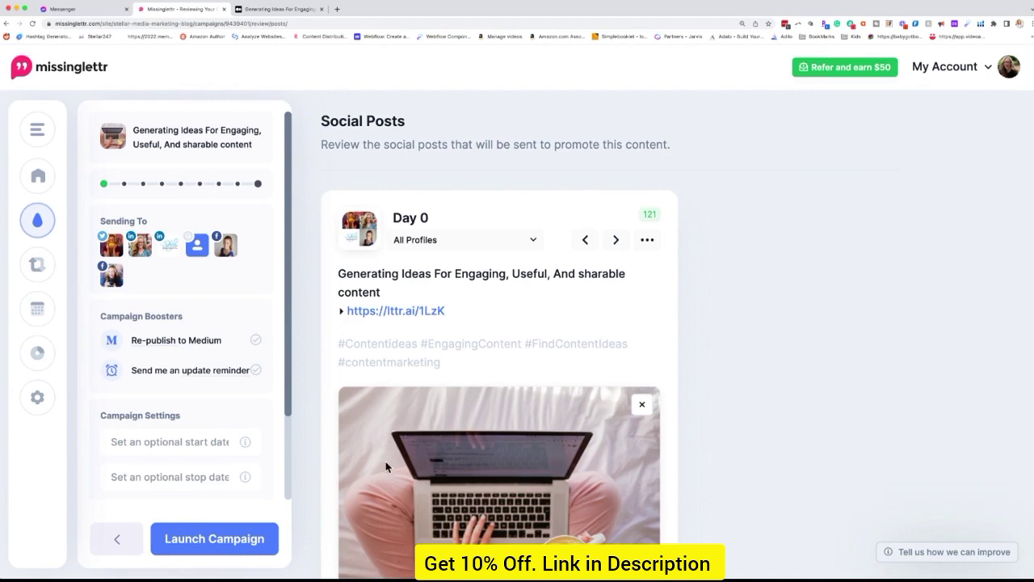
# Step from the Day 0 post to preview the Day 3 and Day 7 social posts
pyautogui.scroll(-2, 797, 374)
pyautogui.scroll(-3, 361, 284)
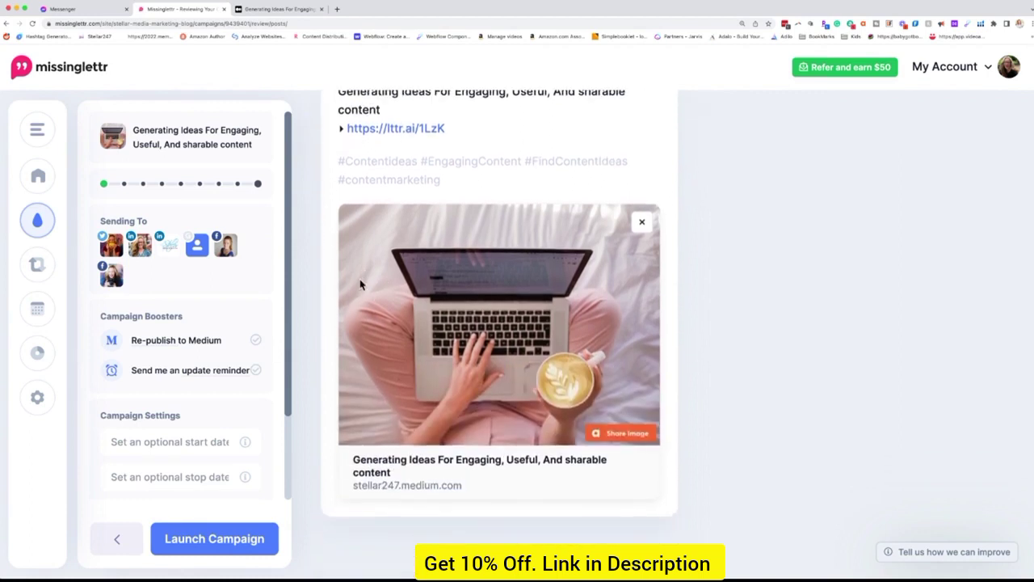
pyautogui.scroll(3, 361, 285)
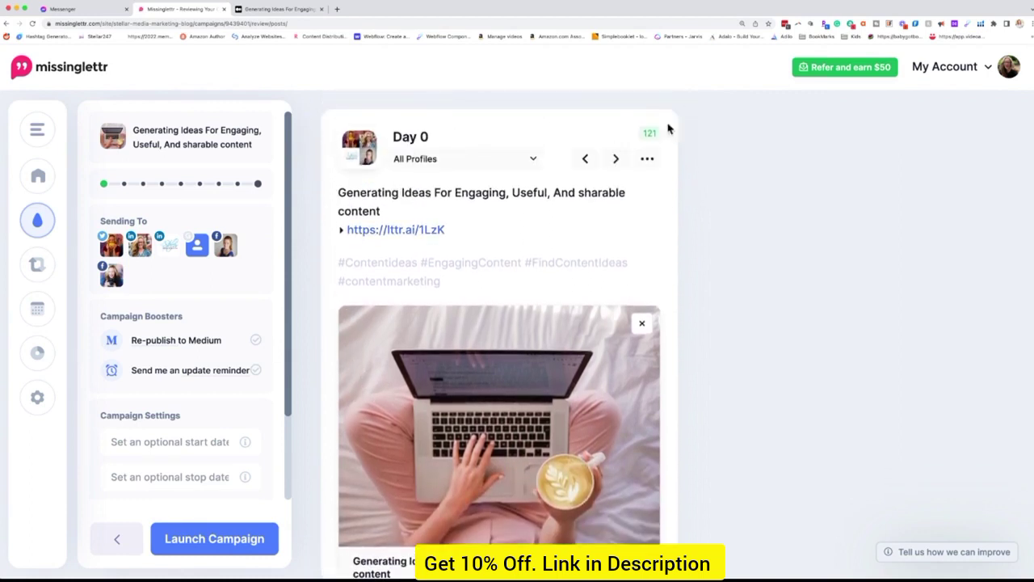
pyautogui.click(616, 158)
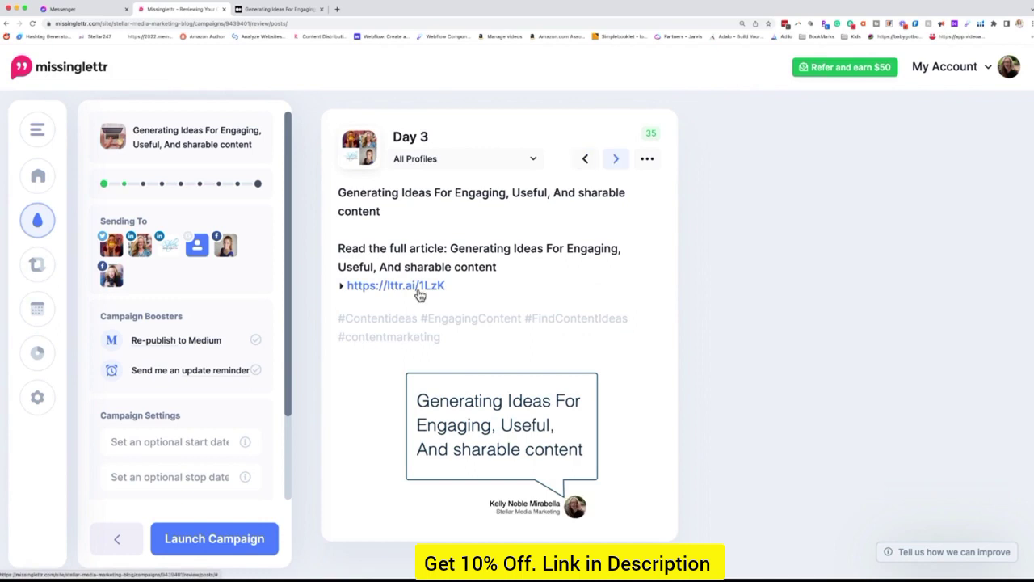
pyautogui.click(615, 159)
pyautogui.scroll(-2, 591, 374)
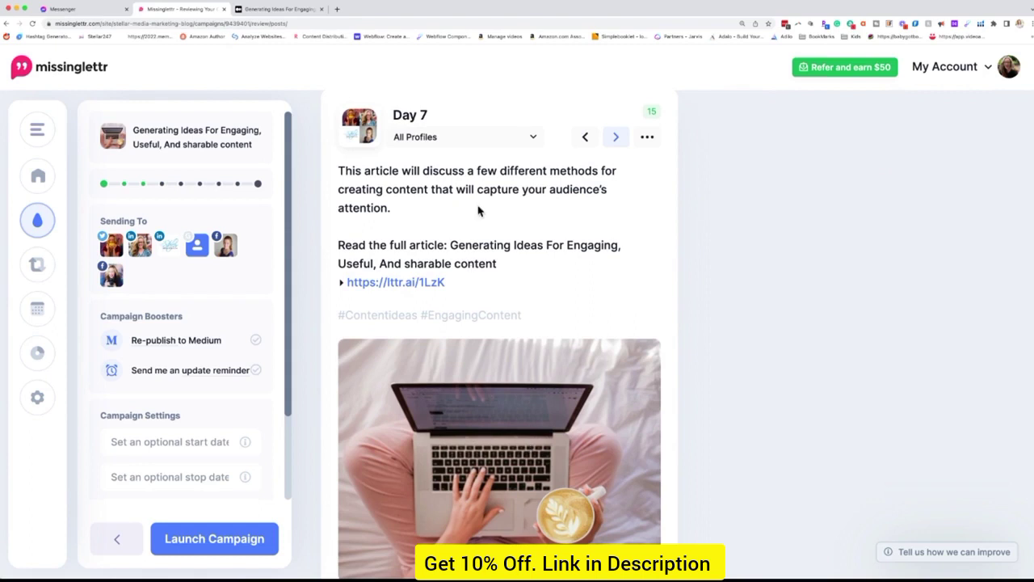
# Change the Day 7 post's image, trying a quote-bubble image and then removing it
pyautogui.click(647, 137)
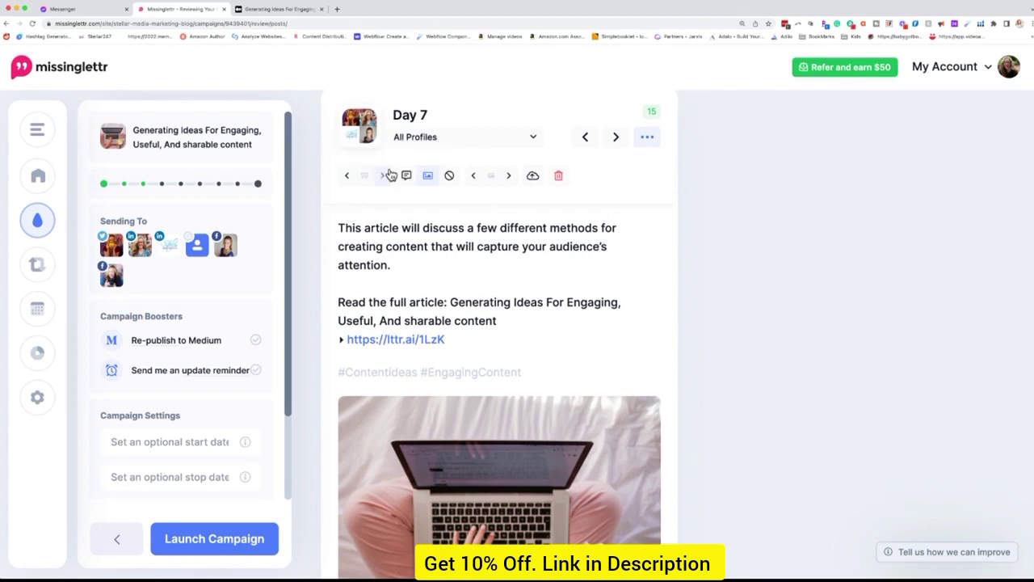
pyautogui.click(510, 177)
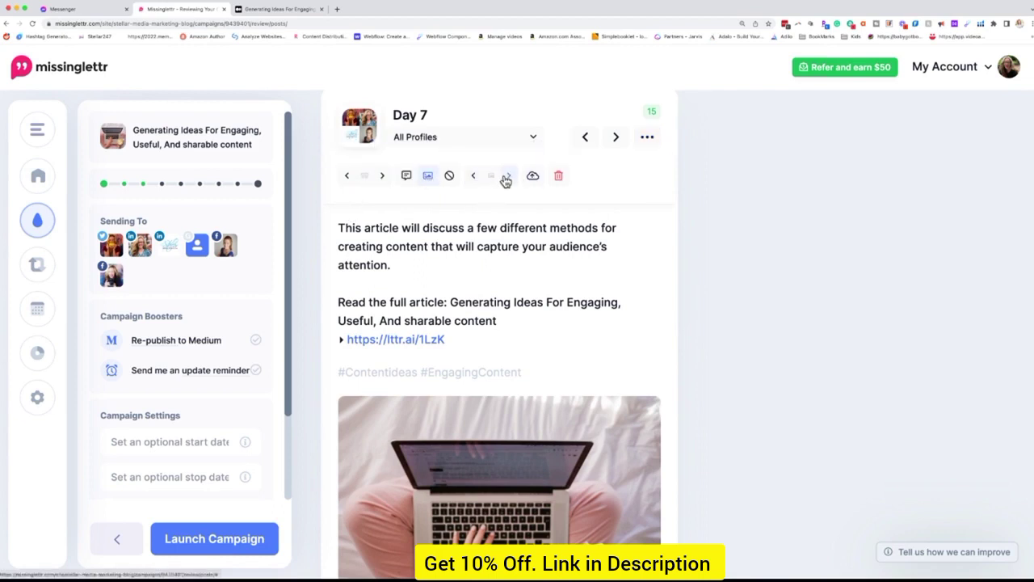
pyautogui.click(409, 178)
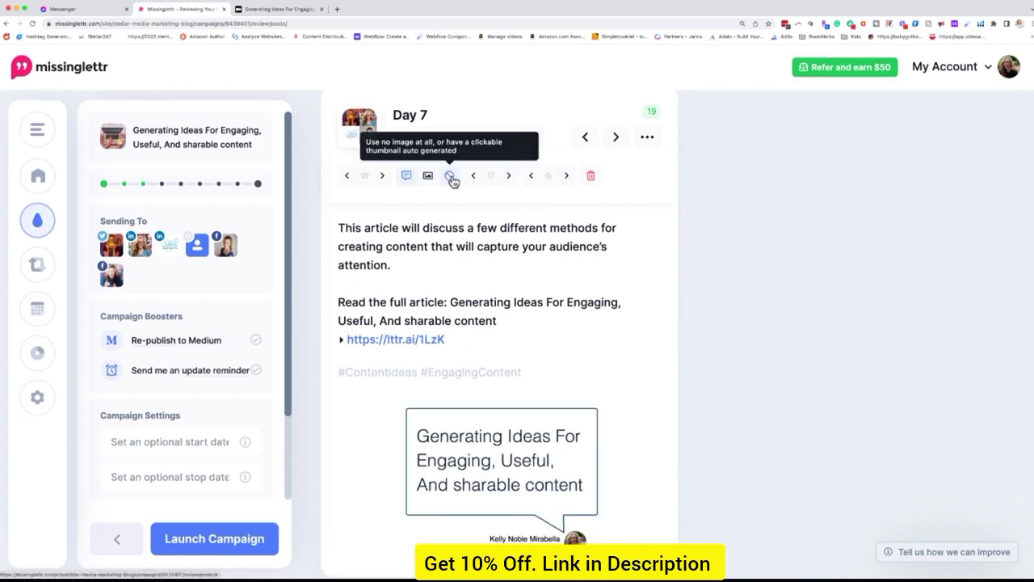
pyautogui.click(451, 178)
pyautogui.scroll(-2, 453, 179)
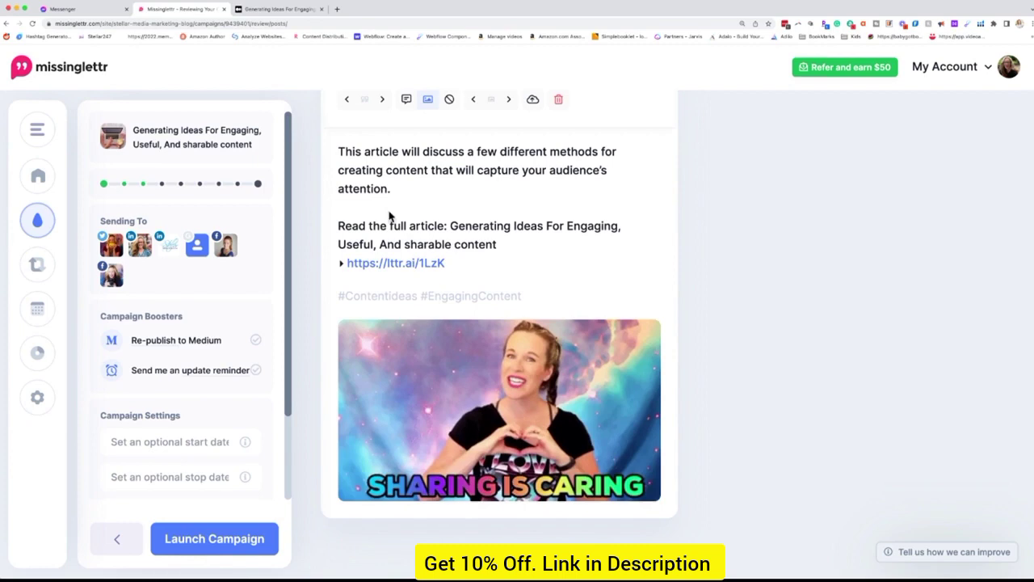
pyautogui.scroll(4, 547, 208)
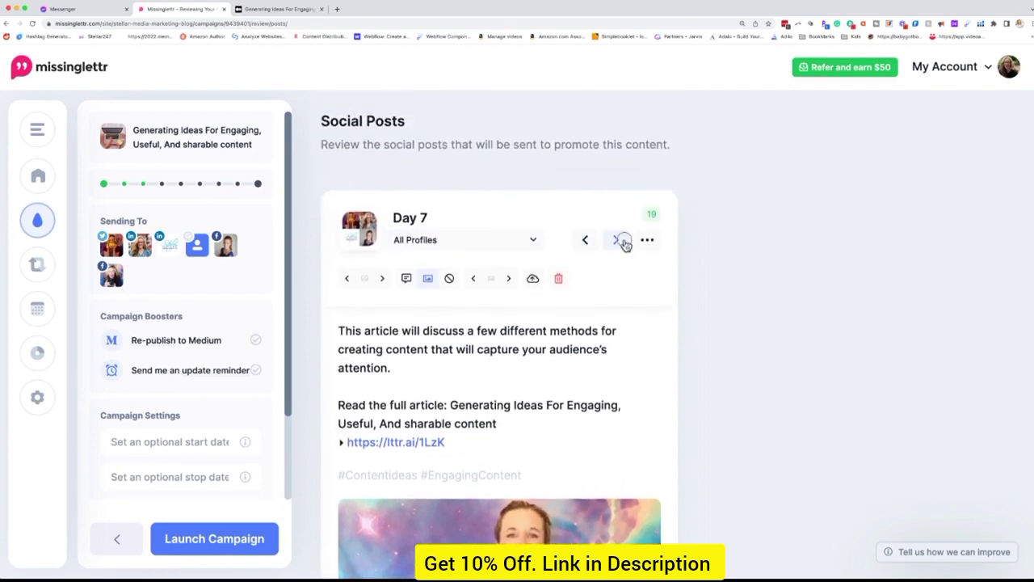
# Advance through Days 14, 30 and 90, swap Day 180's picture, then preview Day 270
pyautogui.click(621, 241)
pyautogui.click(623, 242)
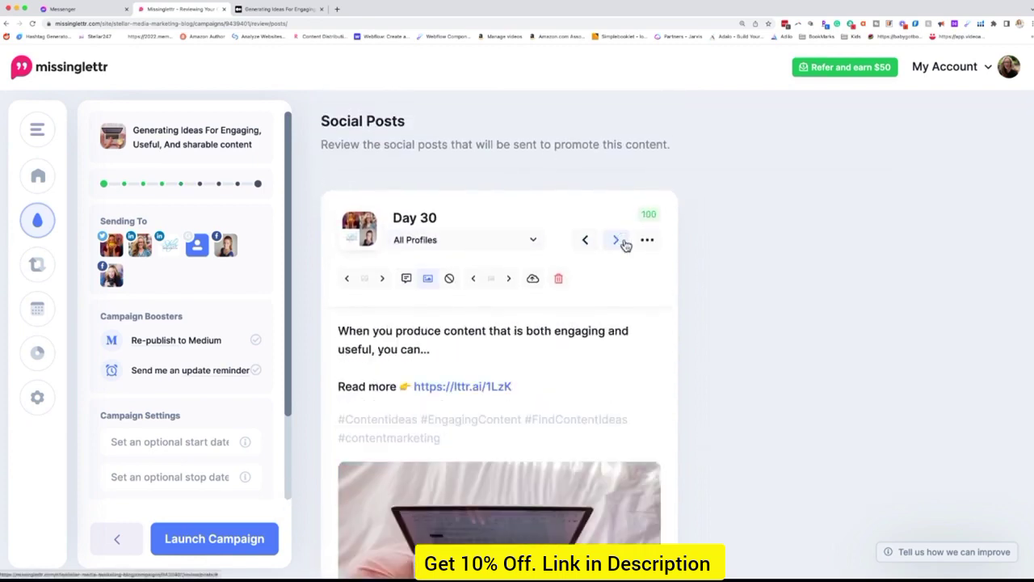
pyautogui.click(623, 243)
pyautogui.click(623, 241)
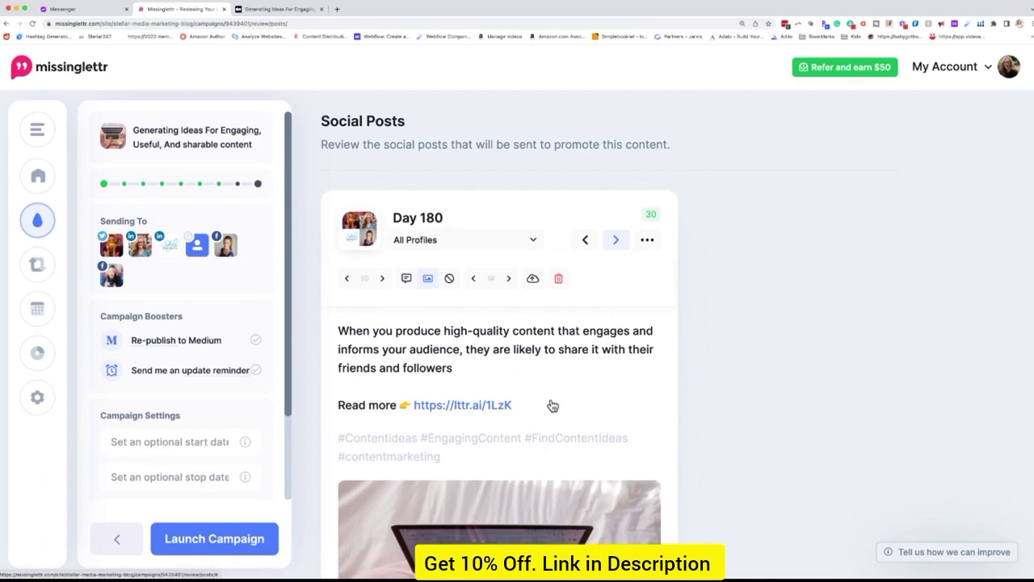
pyautogui.scroll(-1, 552, 400)
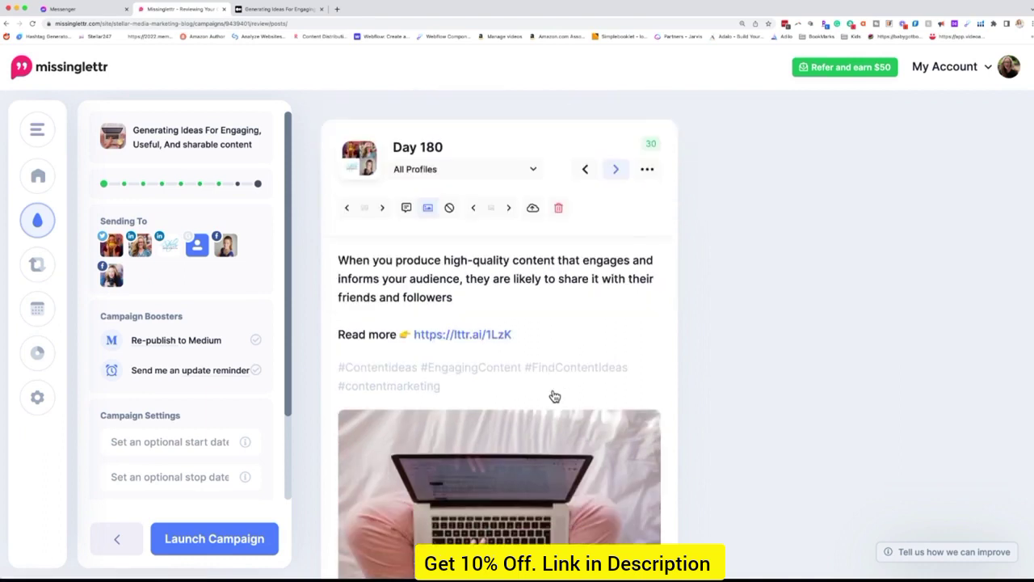
pyautogui.click(510, 212)
pyautogui.click(615, 173)
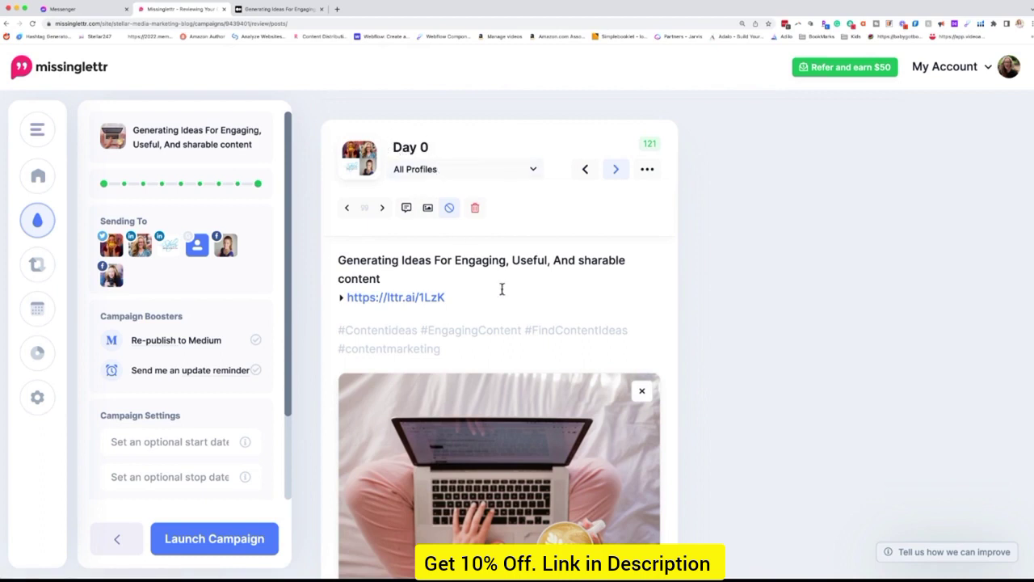
# Check the post's social profiles, then launch the campaign, confirming the blog post is your own content
pyautogui.click(533, 169)
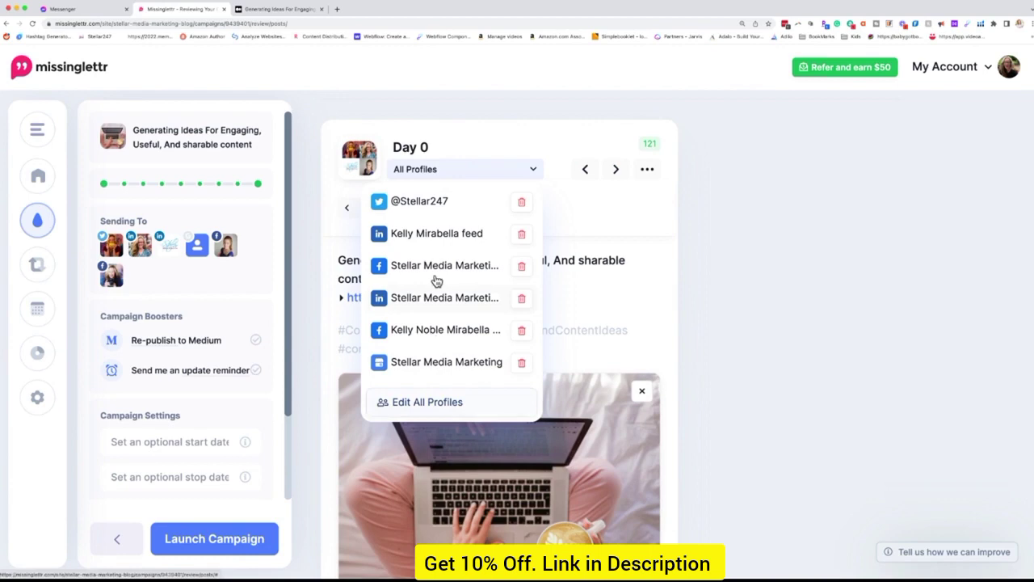
pyautogui.click(590, 216)
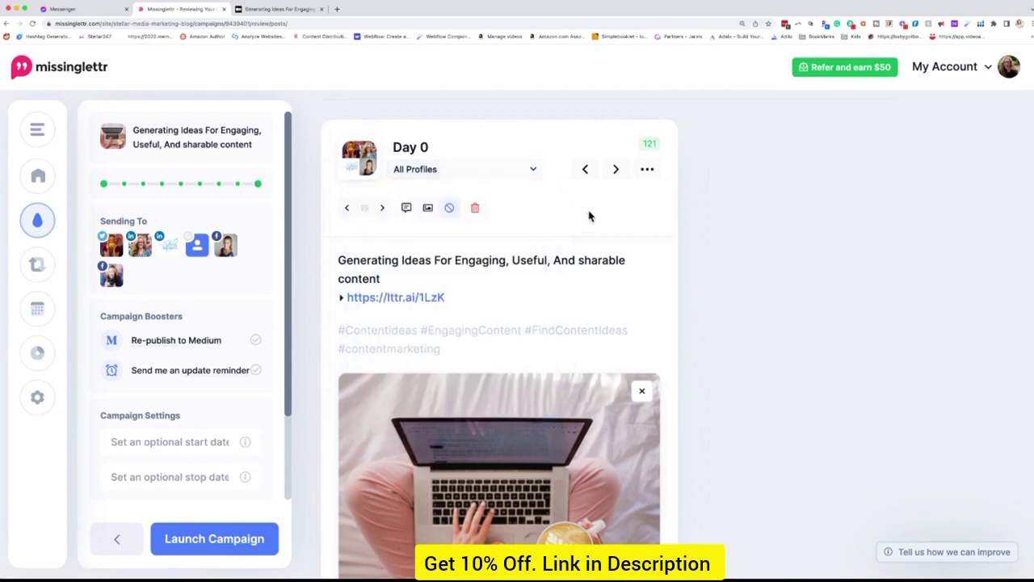
pyautogui.click(215, 541)
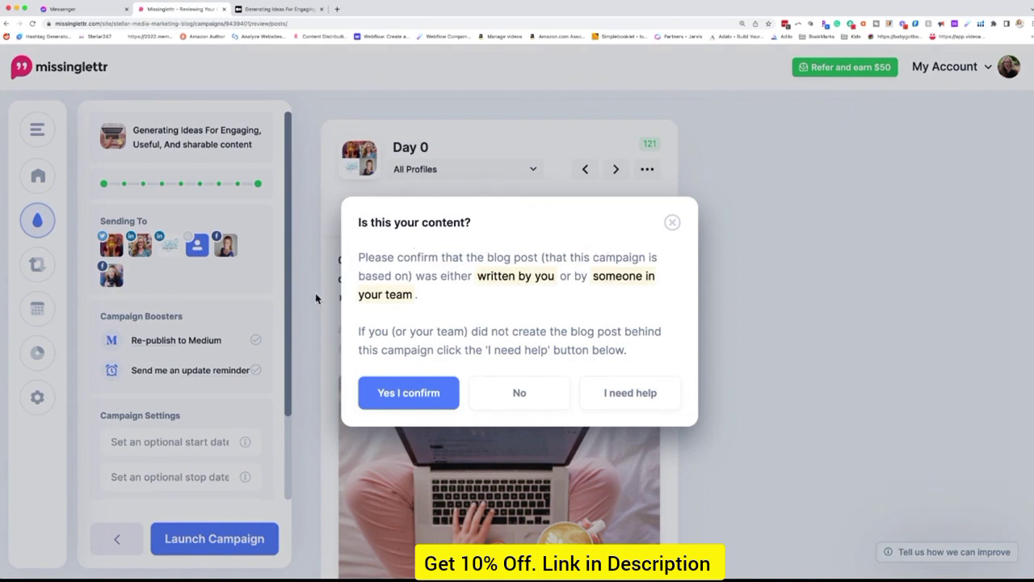
pyautogui.click(419, 398)
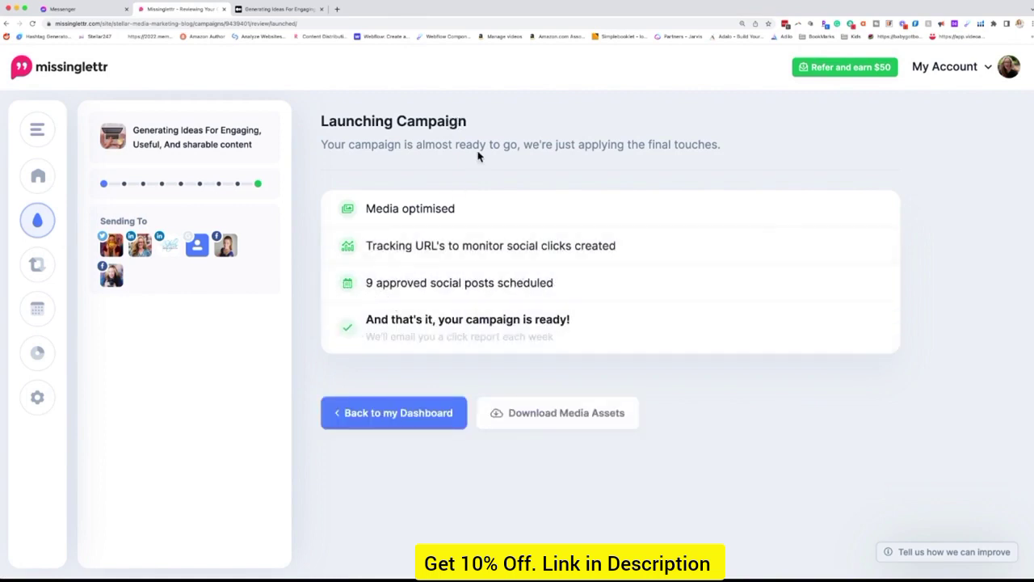
# Wait for the launch to finish with 9 approved social posts scheduled
pyautogui.moveTo(168, 341)
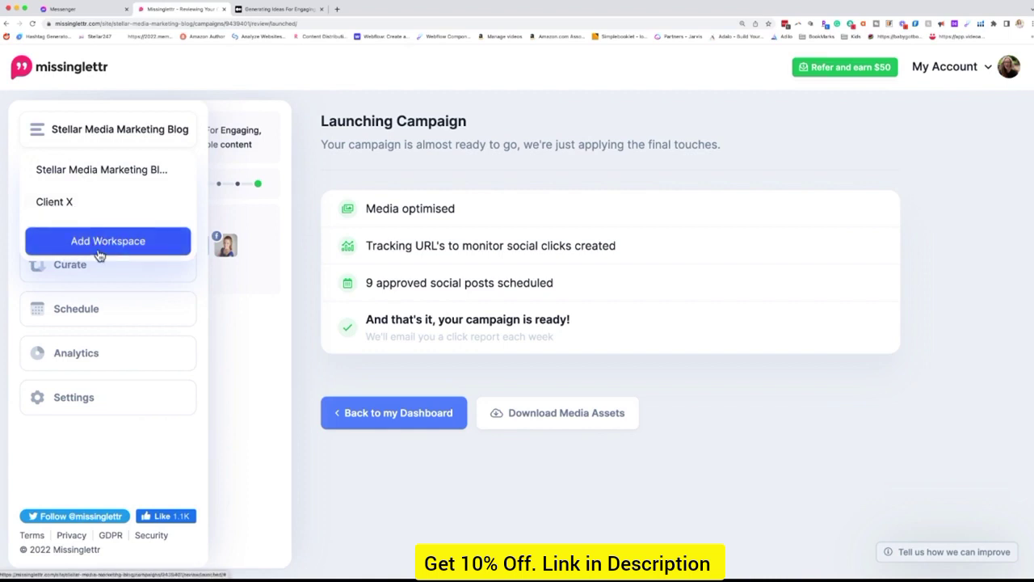
# Check the active Drip Campaigns list, then go to the Curate Discover page
pyautogui.moveTo(20, 257)
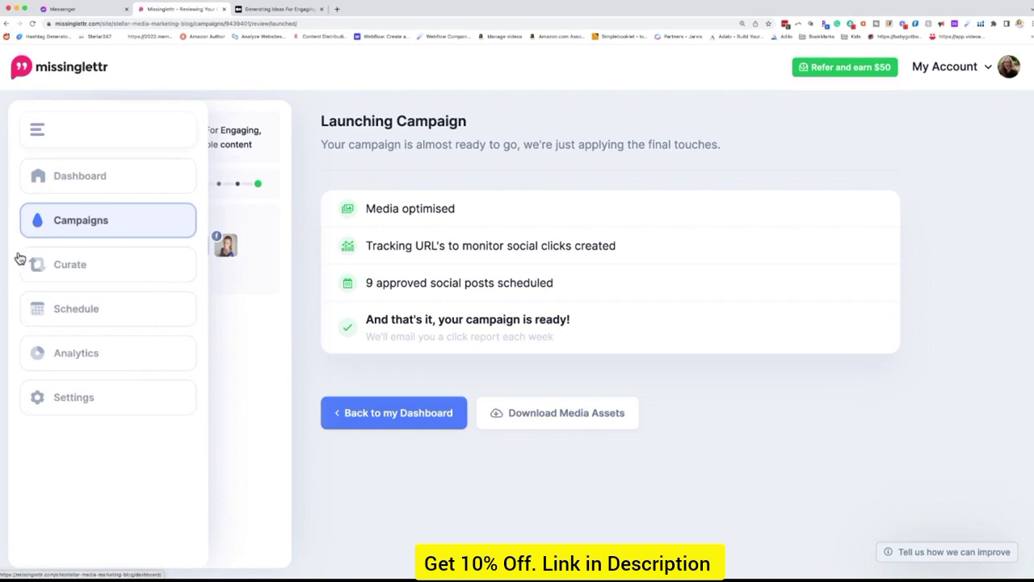
pyautogui.click(130, 221)
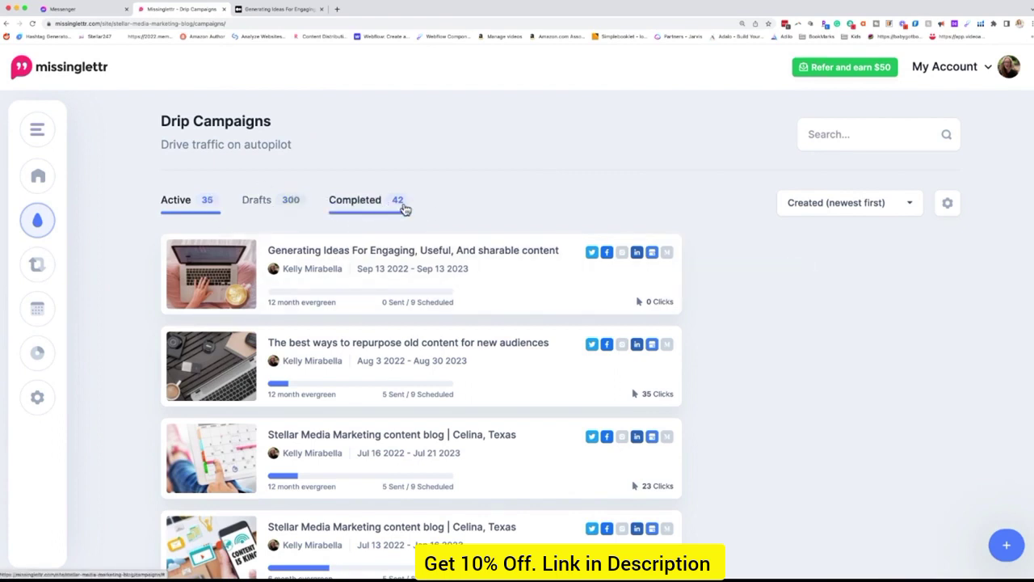
pyautogui.click(47, 269)
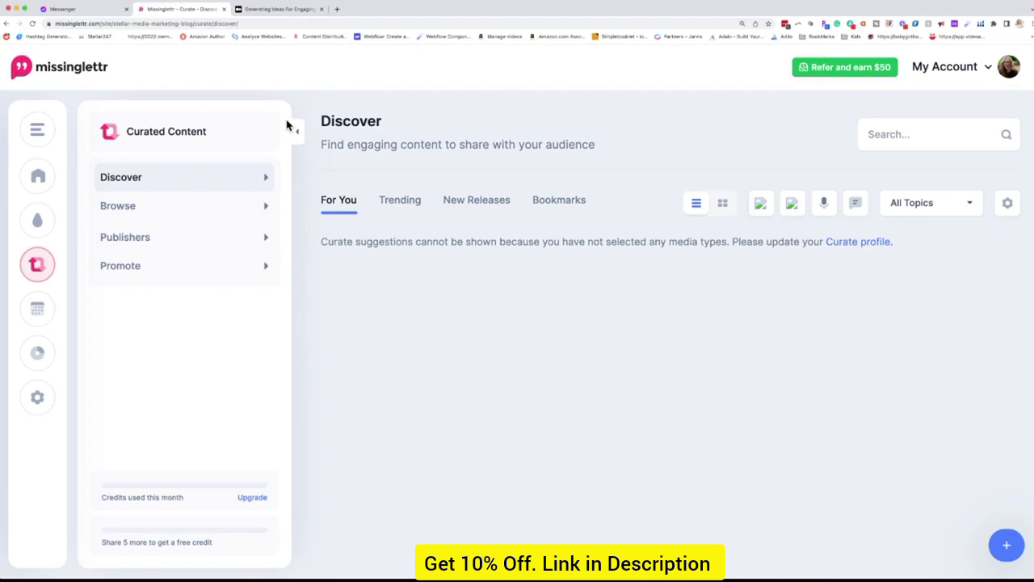
# Browse the Trending, New Releases, Bookmarks and For You curated content tabs
pyautogui.click(419, 208)
pyautogui.click(466, 209)
pyautogui.click(573, 204)
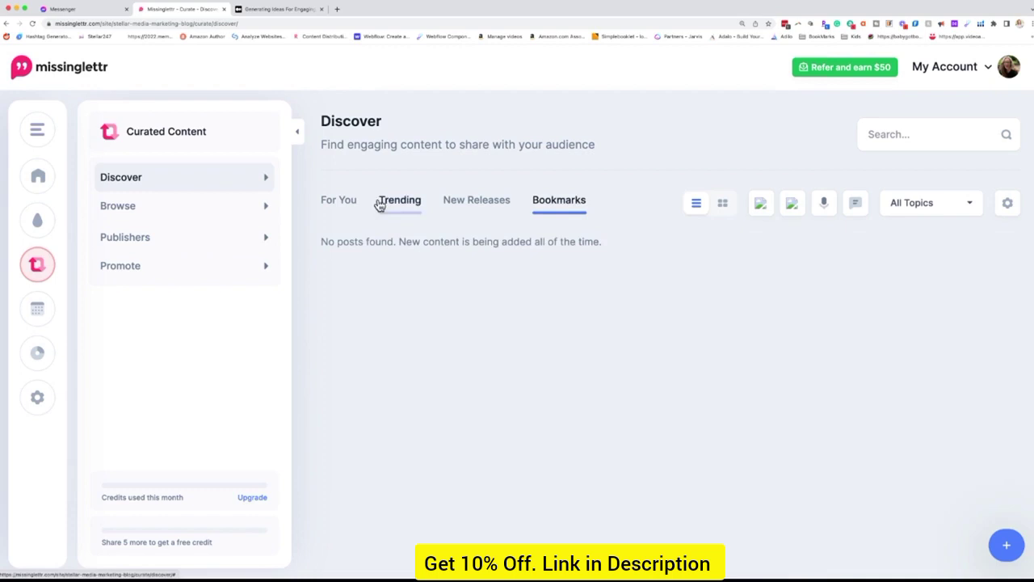
pyautogui.click(347, 203)
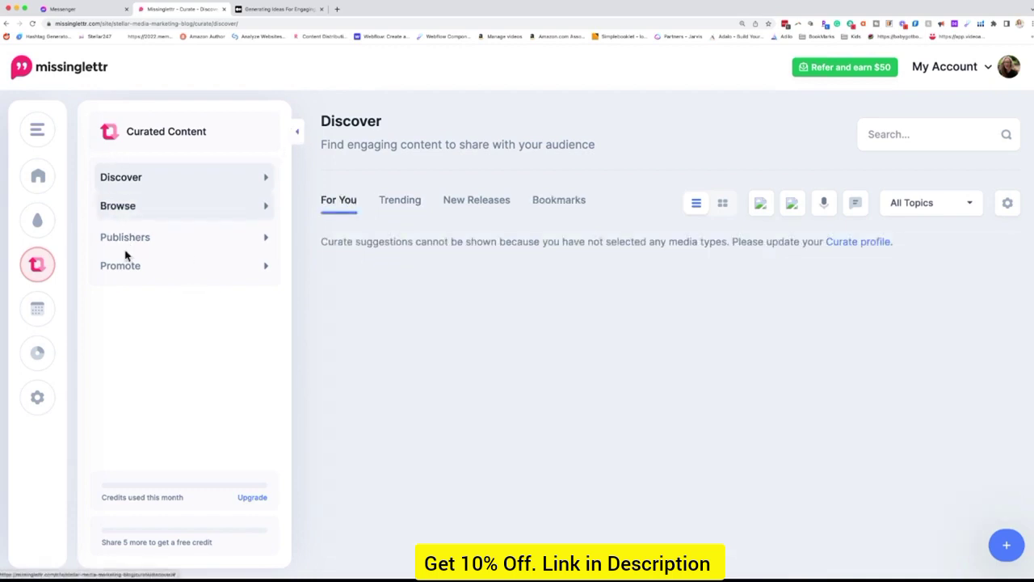
# View the Promote page stats: 3 posts, 67 queued, 126 shares, 185 clicks
pyautogui.click(159, 262)
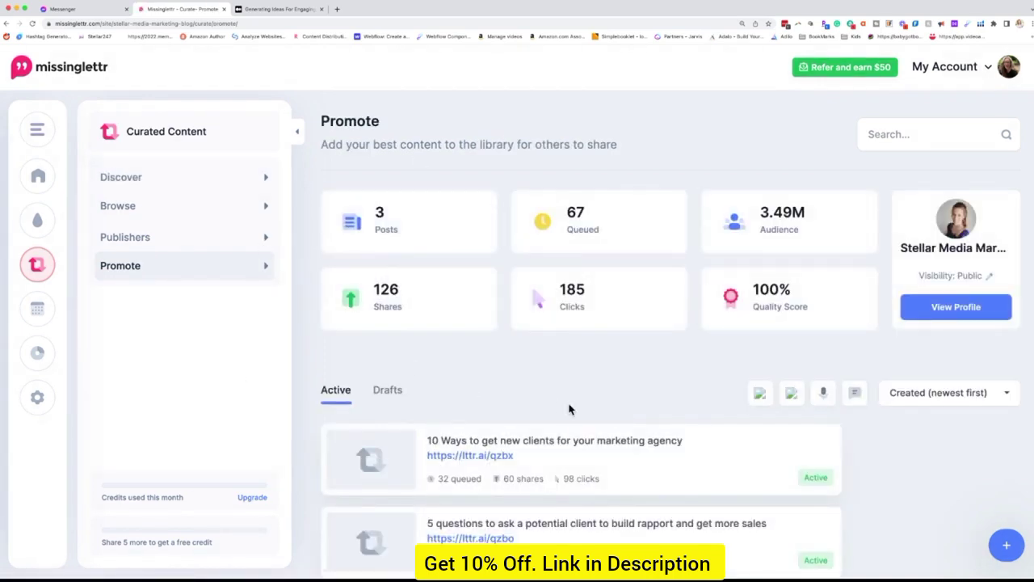
pyautogui.scroll(-2, 570, 411)
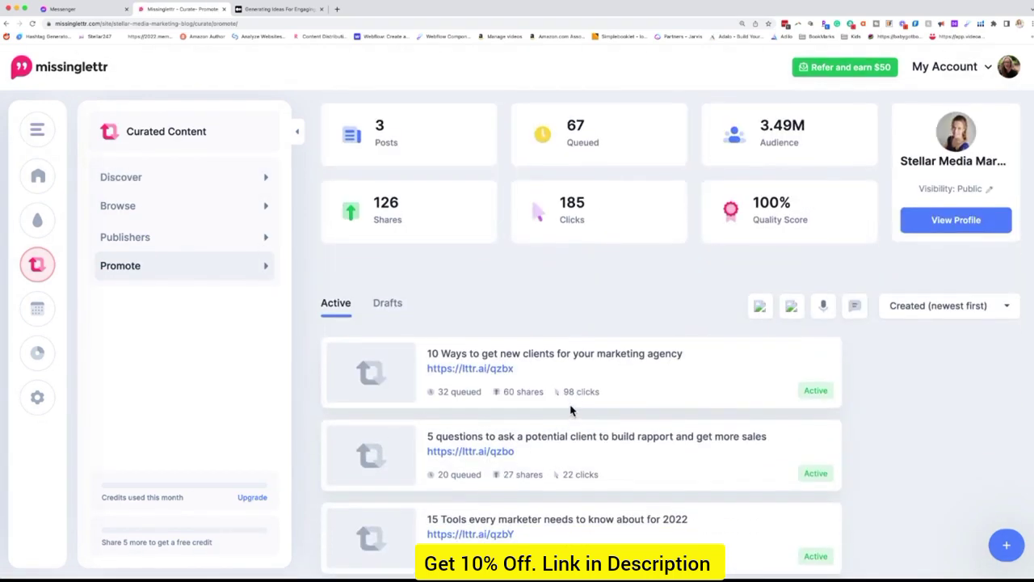
pyautogui.scroll(2, 570, 410)
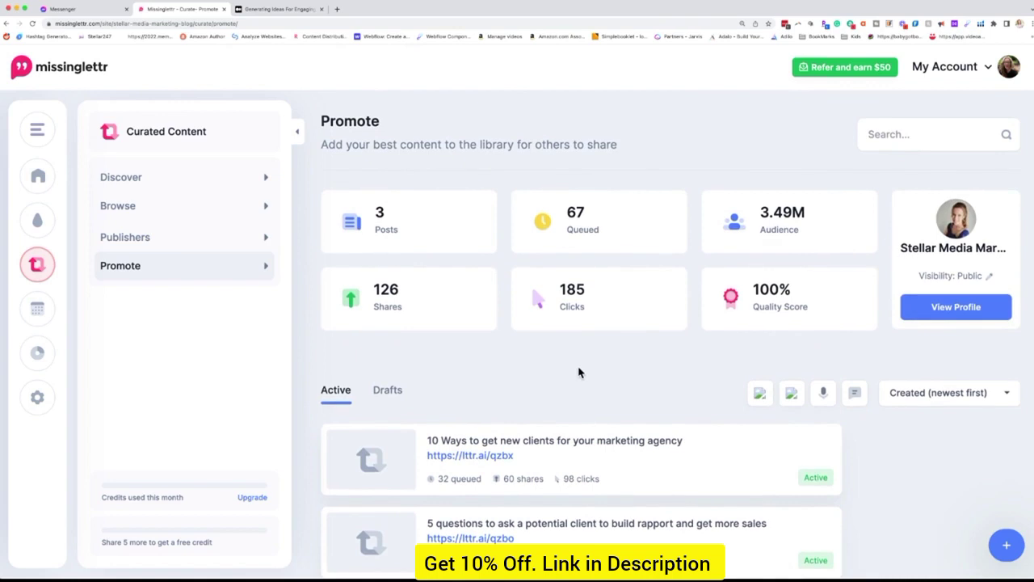
# Review the Sep 12 - Sep 19, 2022 scheduled-posts calendar, then bring up Analytics
pyautogui.click(37, 308)
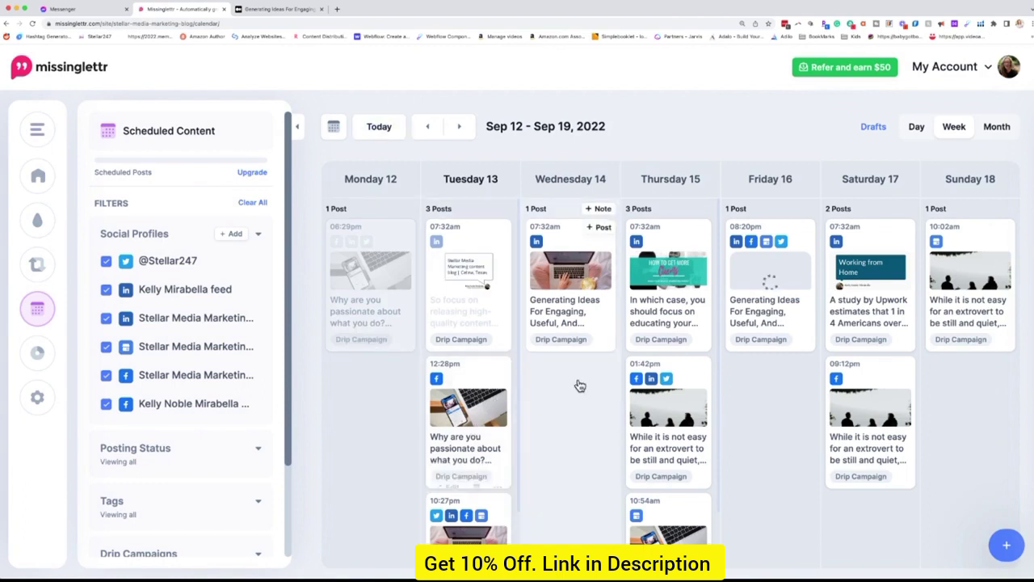
pyautogui.scroll(-2, 453, 420)
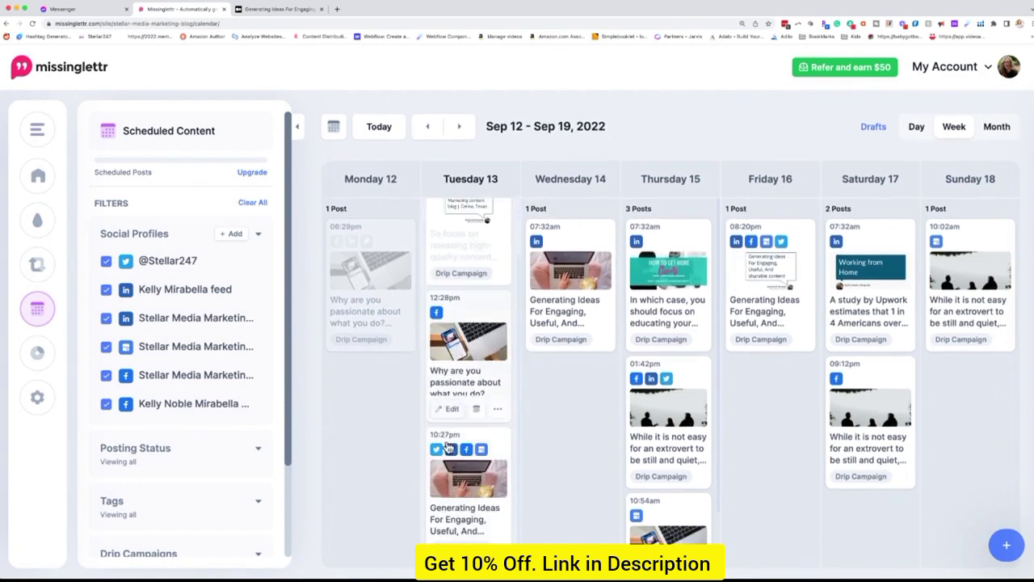
pyautogui.scroll(-2, 663, 378)
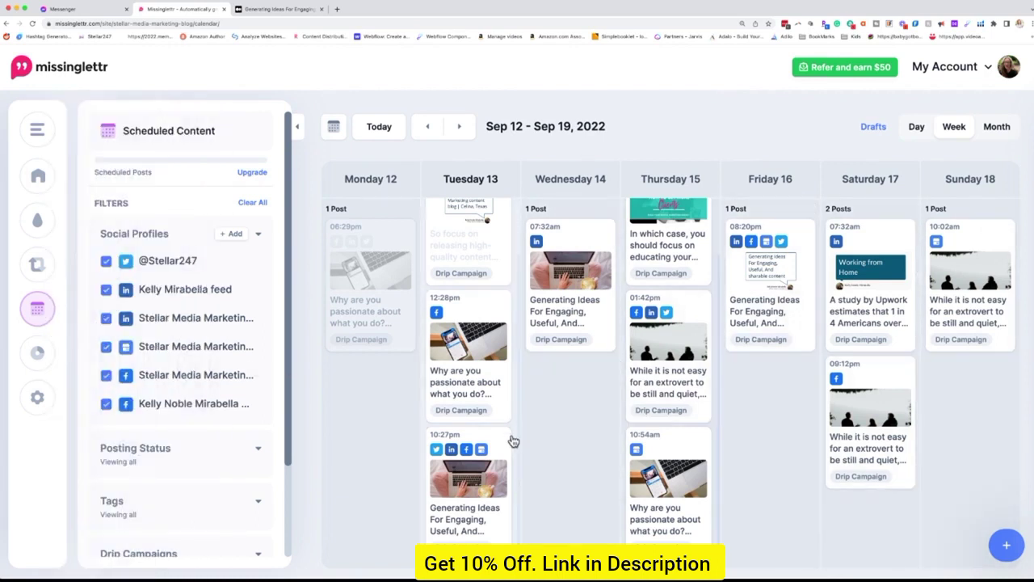
pyautogui.click(73, 354)
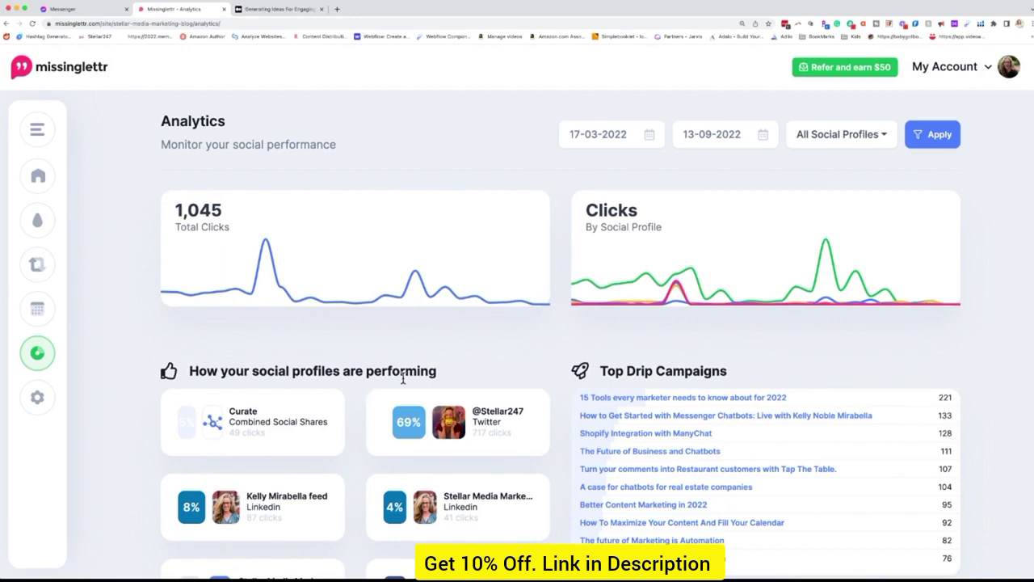
# Scroll Analytics down to click sources, led by the United States with 470
pyautogui.scroll(-1, 774, 358)
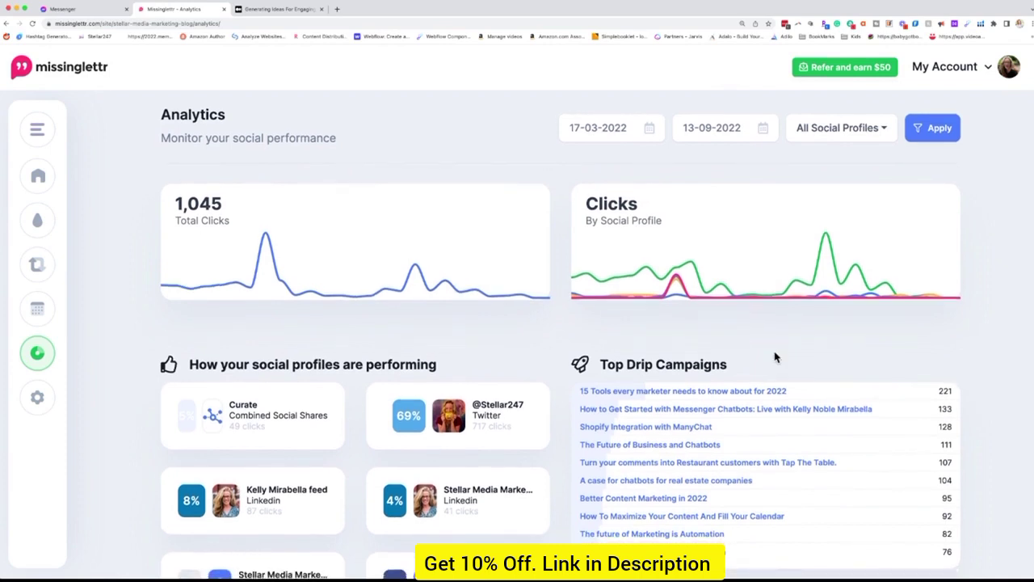
pyautogui.scroll(-3, 774, 339)
pyautogui.moveTo(455, 335)
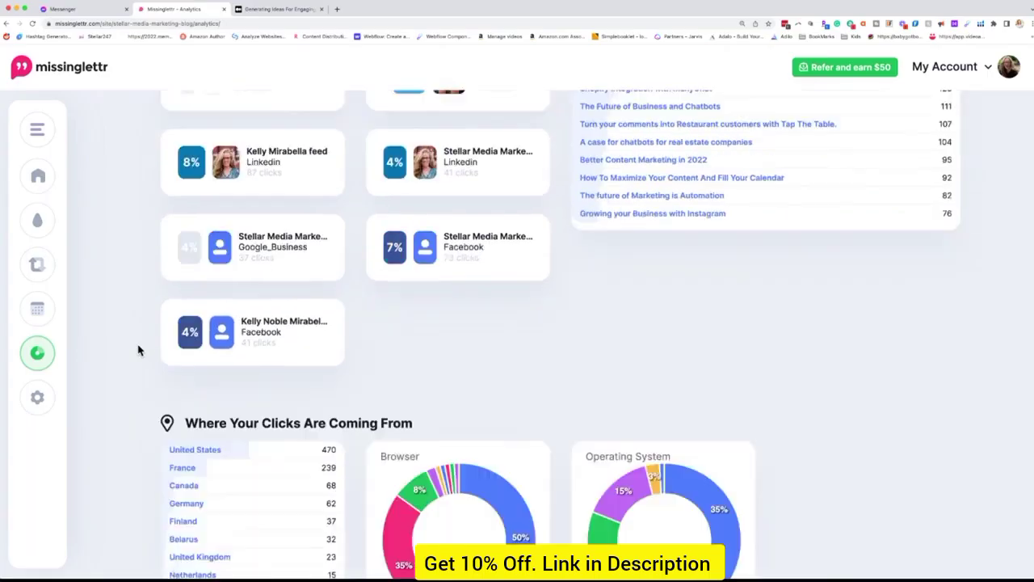
pyautogui.scroll(-5, 138, 351)
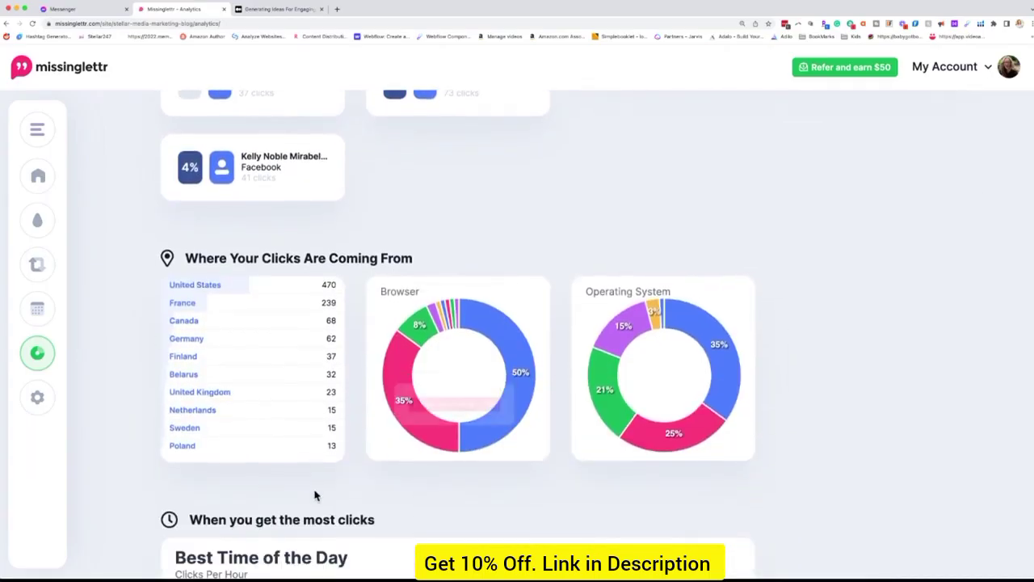
pyautogui.scroll(-7, 315, 495)
pyautogui.scroll(9, 561, 397)
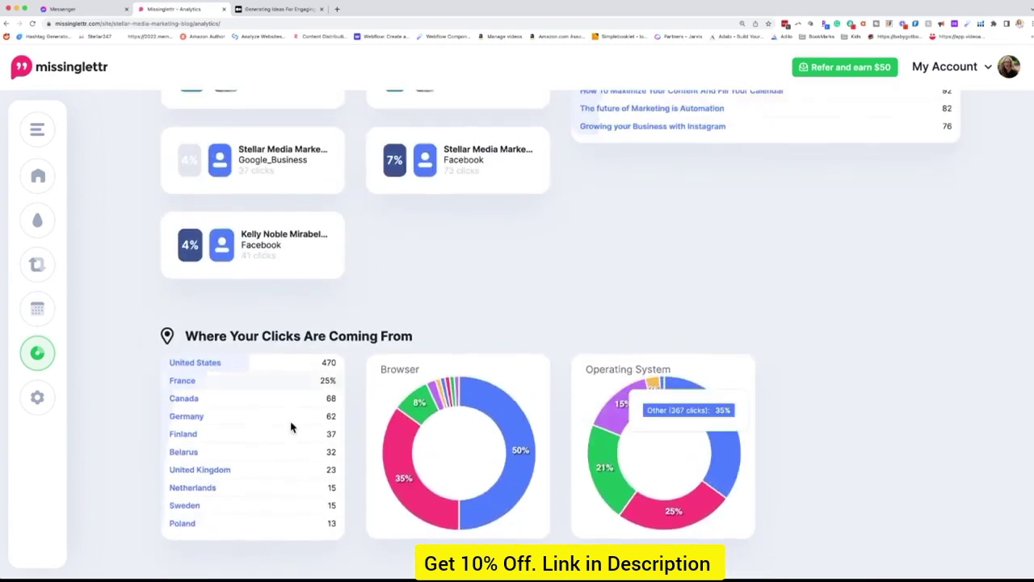
# Review the connected social profiles in Settings, then show Posting > Dates & Times
pyautogui.click(47, 404)
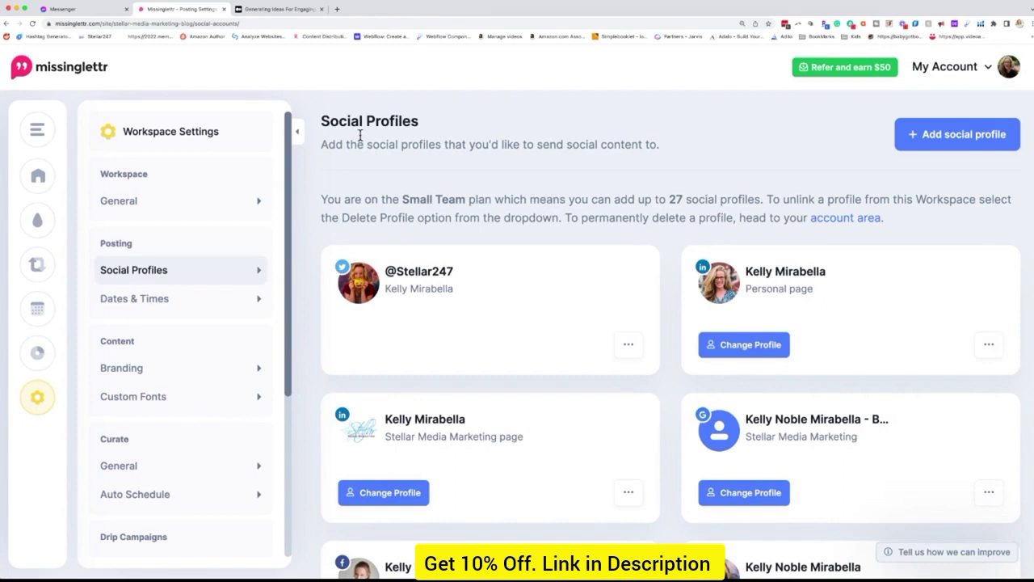
pyautogui.scroll(-10, 392, 439)
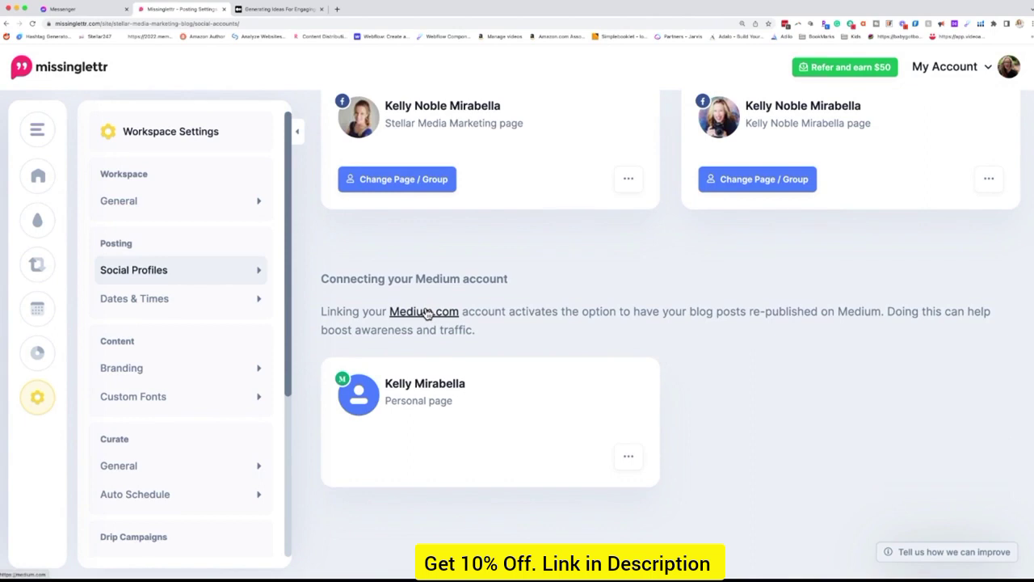
pyautogui.click(144, 296)
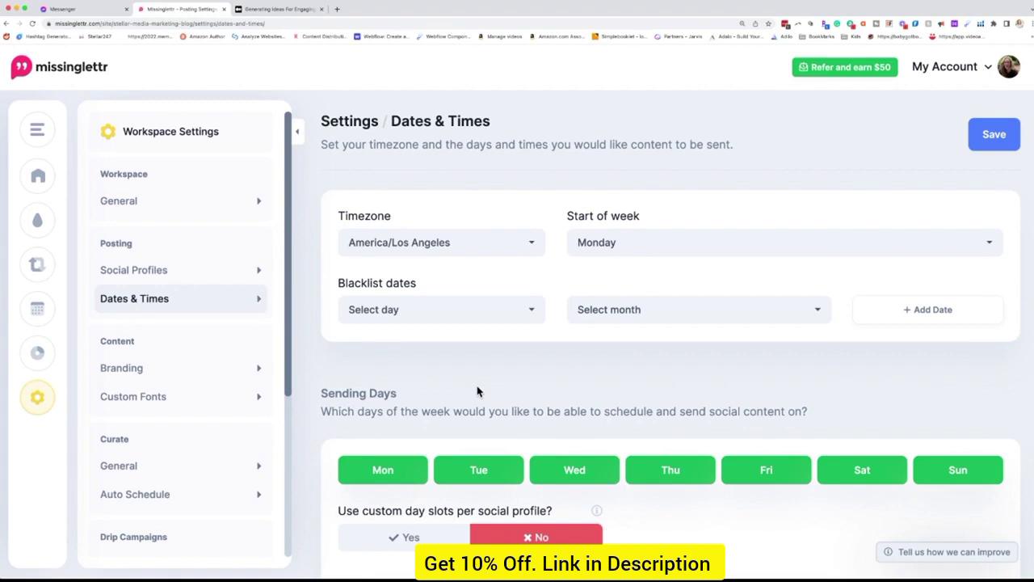
pyautogui.click(475, 251)
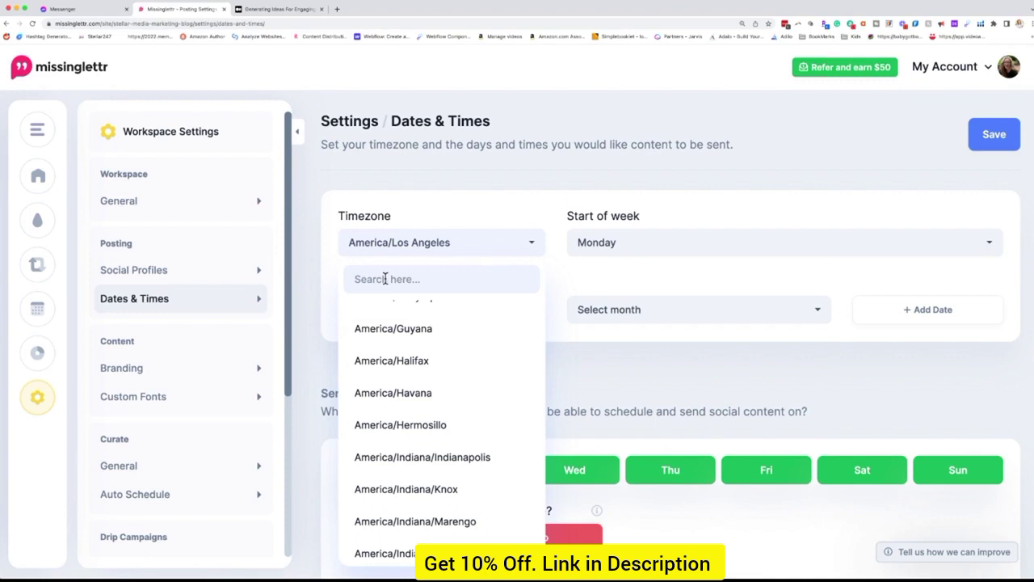
pyautogui.write('chi')
pyautogui.press('Return')
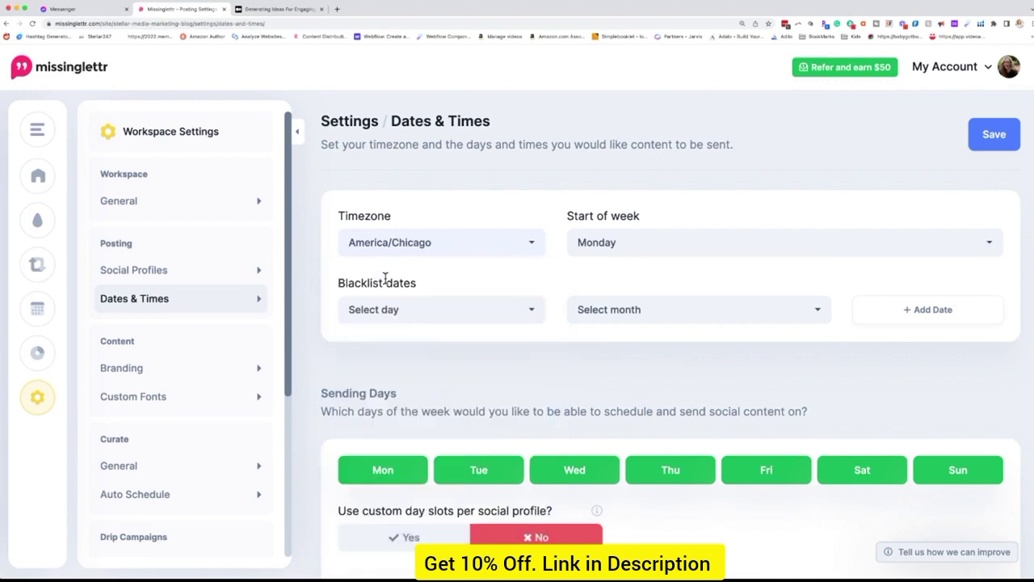
pyautogui.scroll(-4, 483, 427)
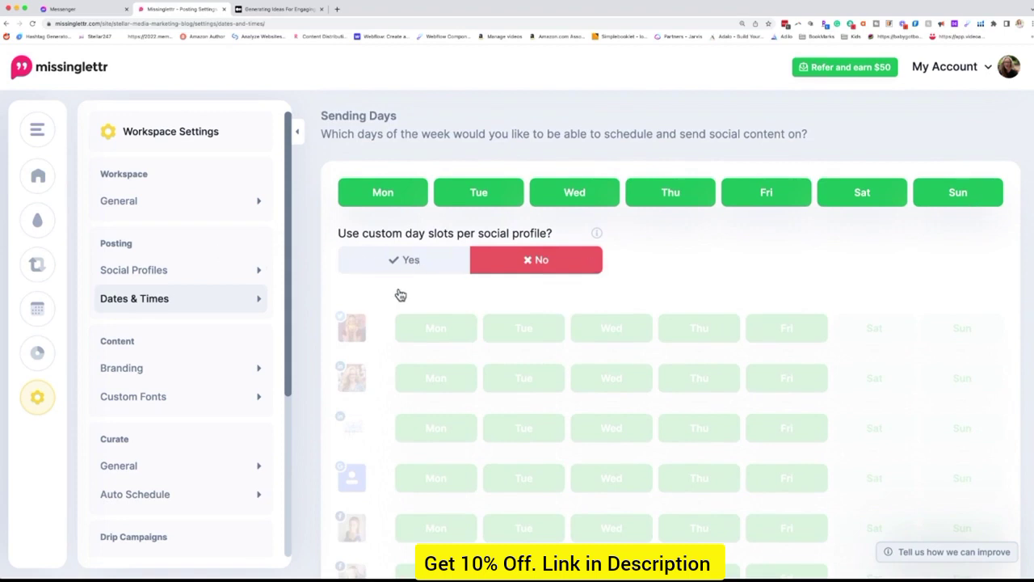
pyautogui.scroll(-2, 838, 365)
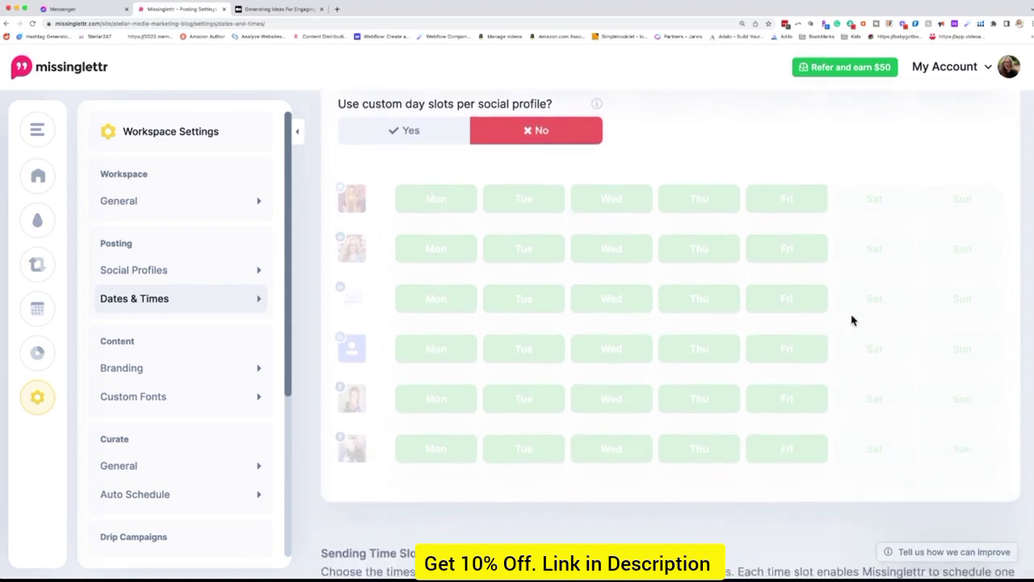
pyautogui.scroll(-3, 349, 471)
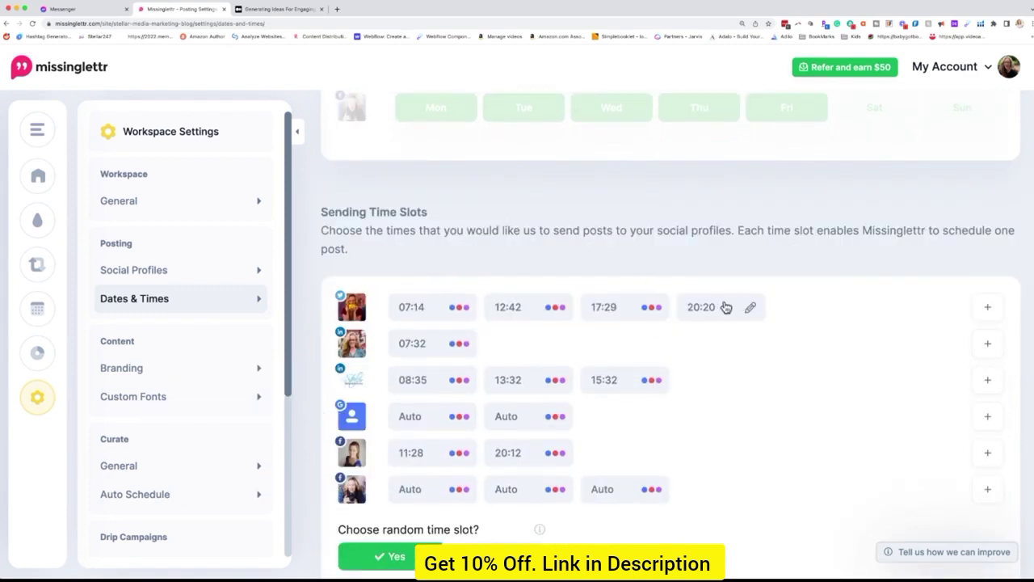
pyautogui.scroll(-2, 485, 517)
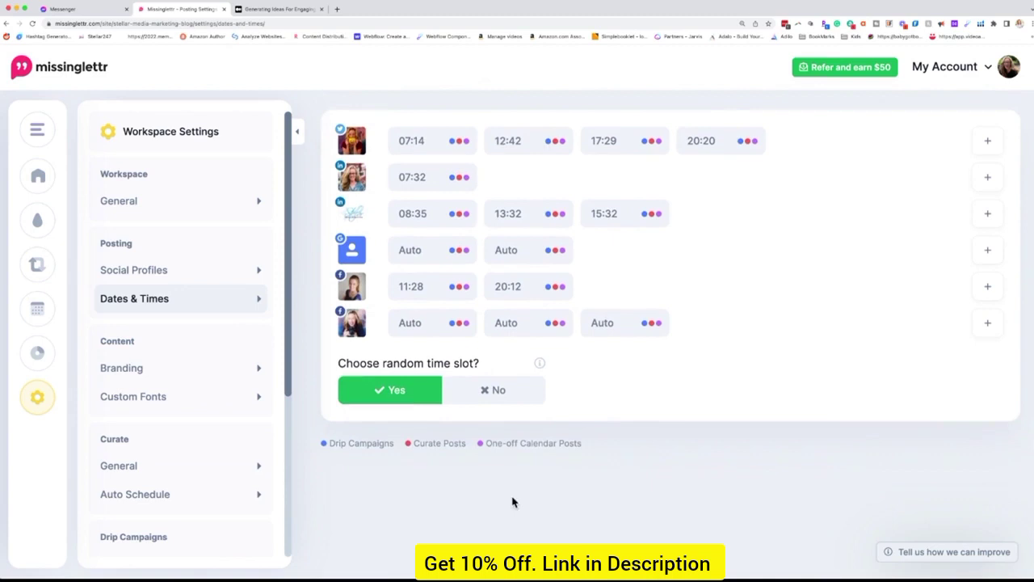
# Give the Quote Bubble (outline) theme the Rounded, flat colour bubble (wide) speech bubble
pyautogui.click(123, 370)
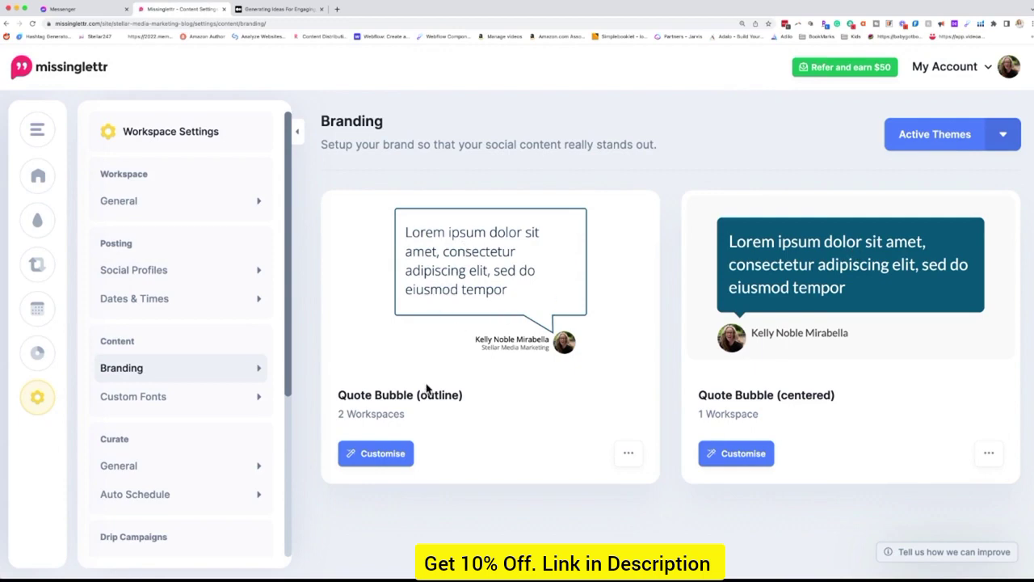
pyautogui.click(404, 454)
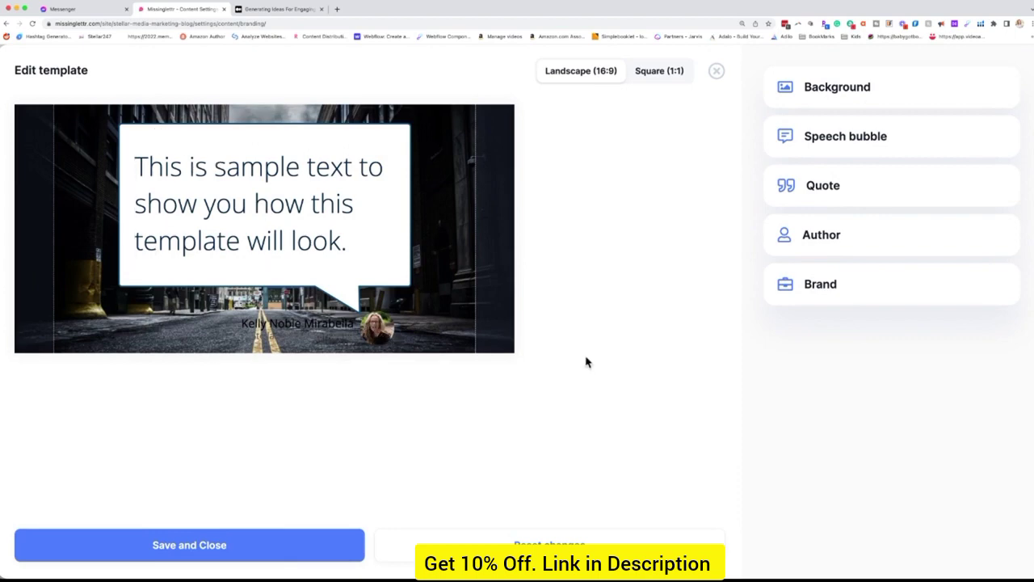
pyautogui.click(808, 138)
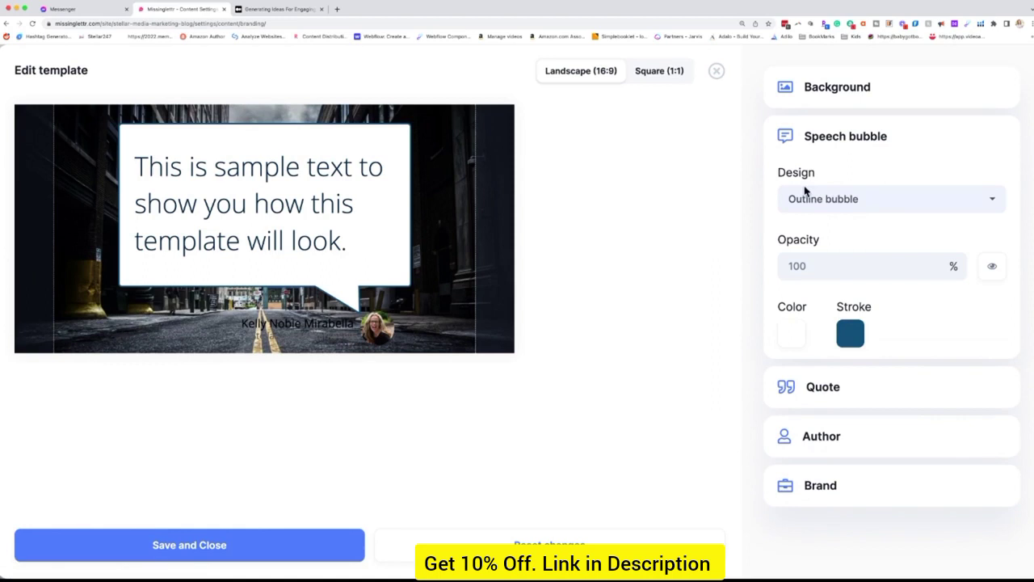
pyautogui.click(803, 195)
pyautogui.click(838, 204)
pyautogui.click(838, 203)
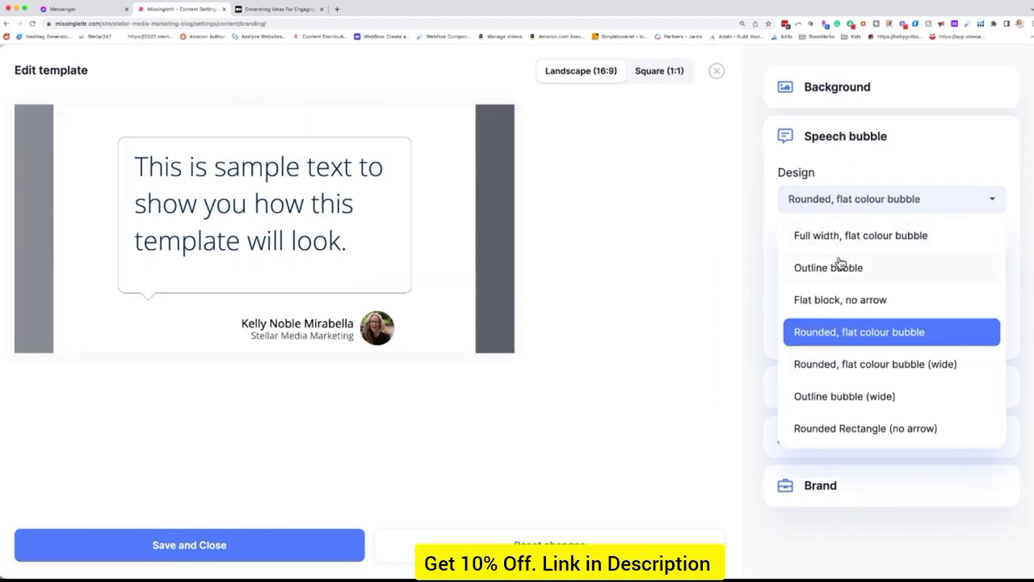
pyautogui.click(876, 363)
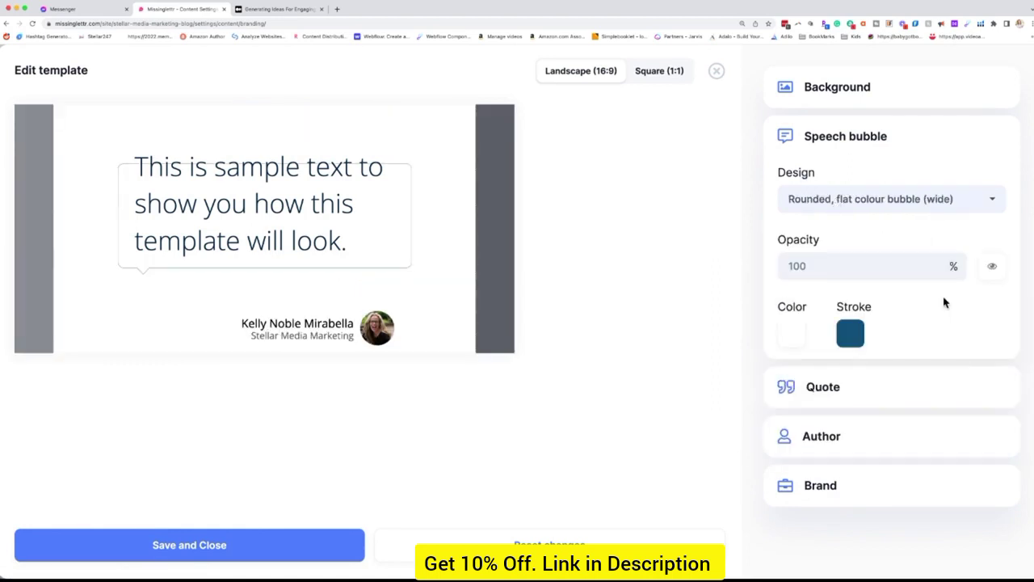
# Look over the Quote text, Author and Brand settings, then save and close the template
pyautogui.click(840, 389)
pyautogui.click(808, 445)
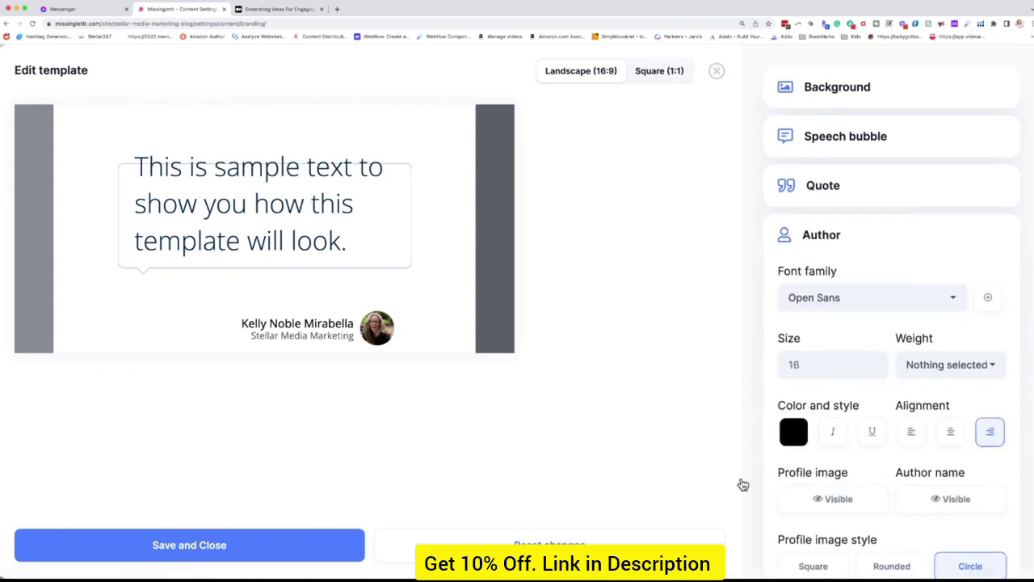
pyautogui.scroll(-2, 871, 526)
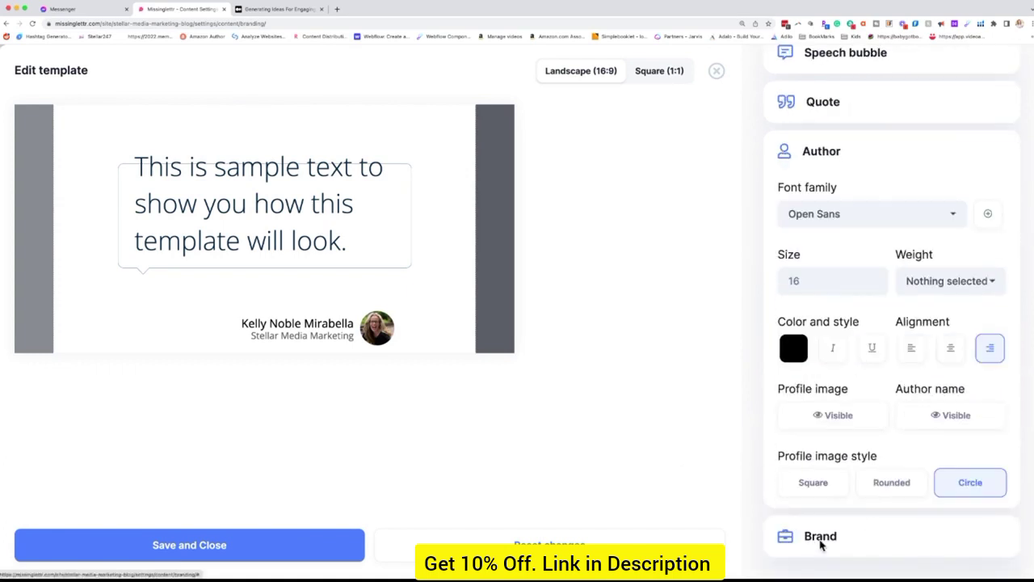
pyautogui.click(788, 536)
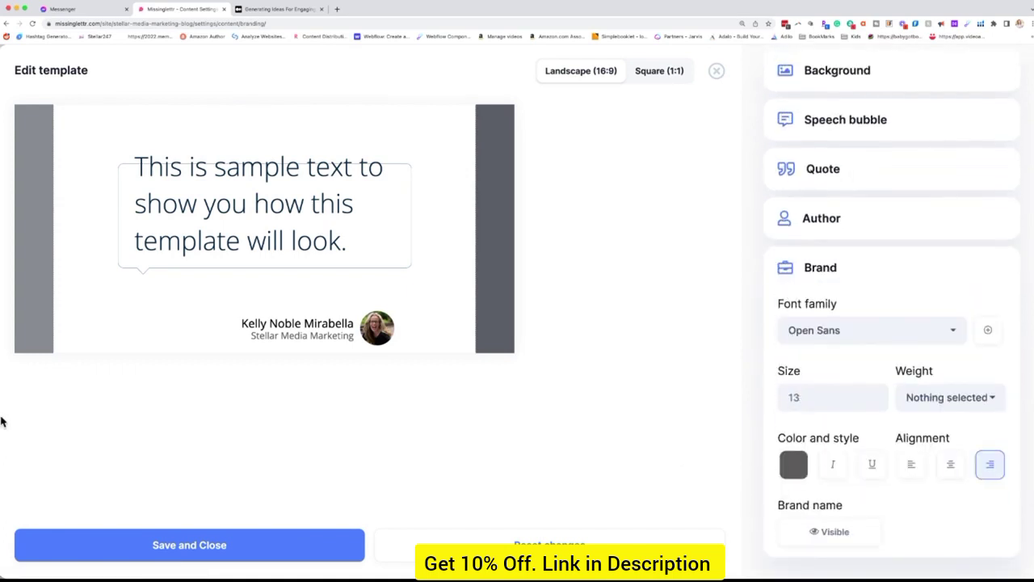
pyautogui.click(142, 543)
# Look through the Custom Fonts, Curate General and Curate Auto Schedule settings
pyautogui.click(164, 406)
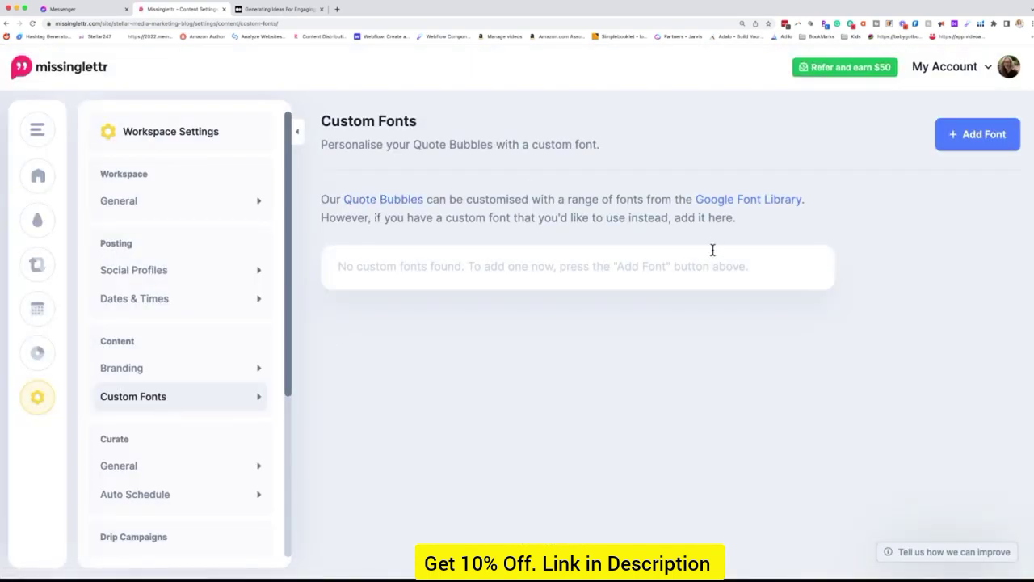
pyautogui.click(132, 467)
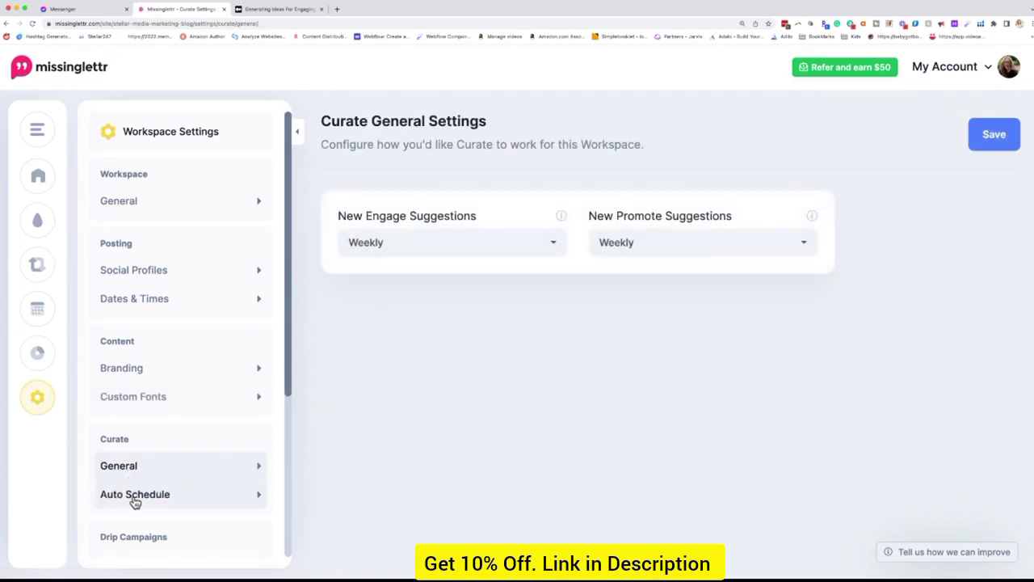
pyautogui.click(135, 499)
pyautogui.scroll(-3, 143, 501)
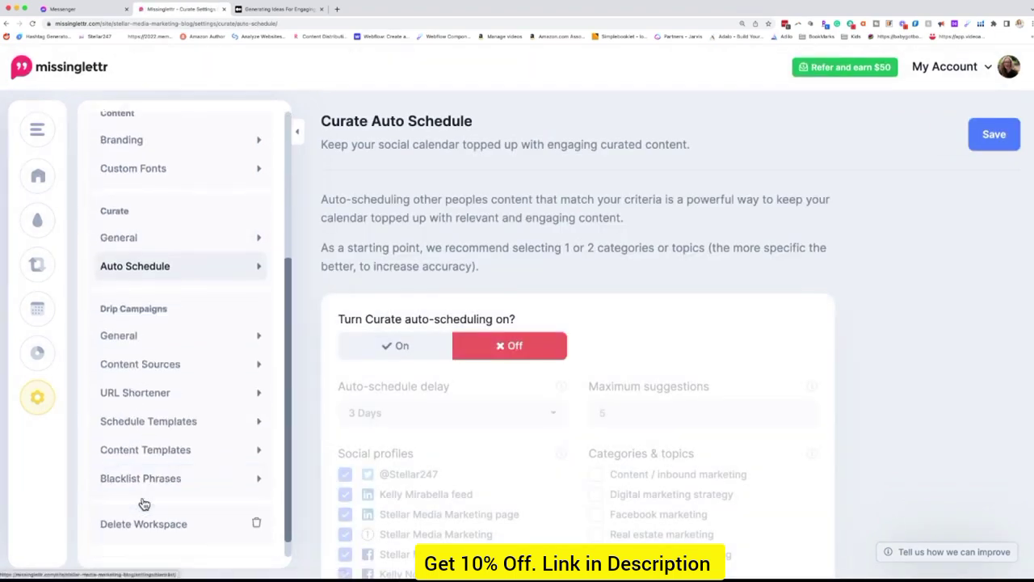
# Show the Drip Campaign General settings down to the Default hashtags field
pyautogui.click(143, 337)
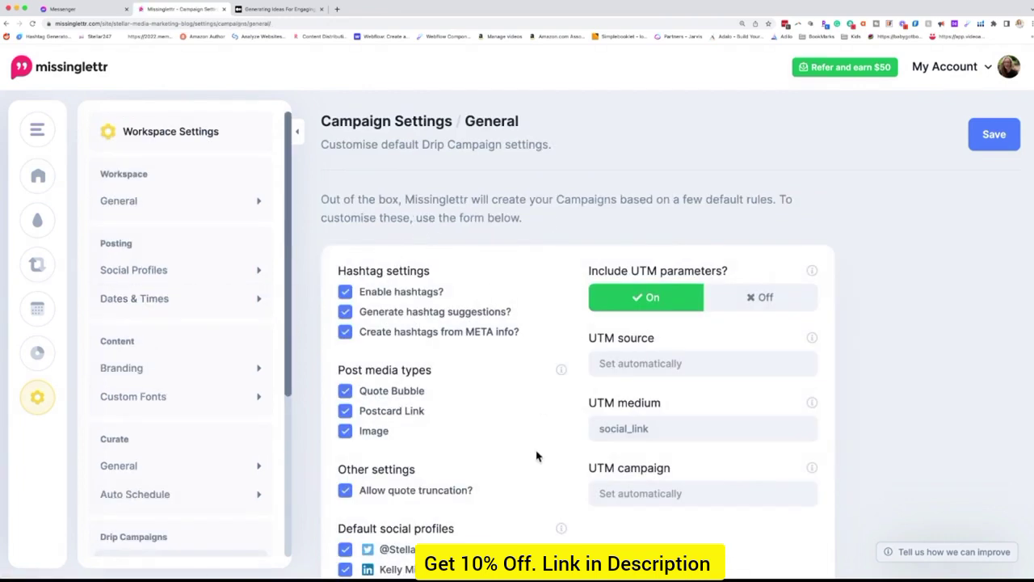
pyautogui.scroll(-5, 530, 460)
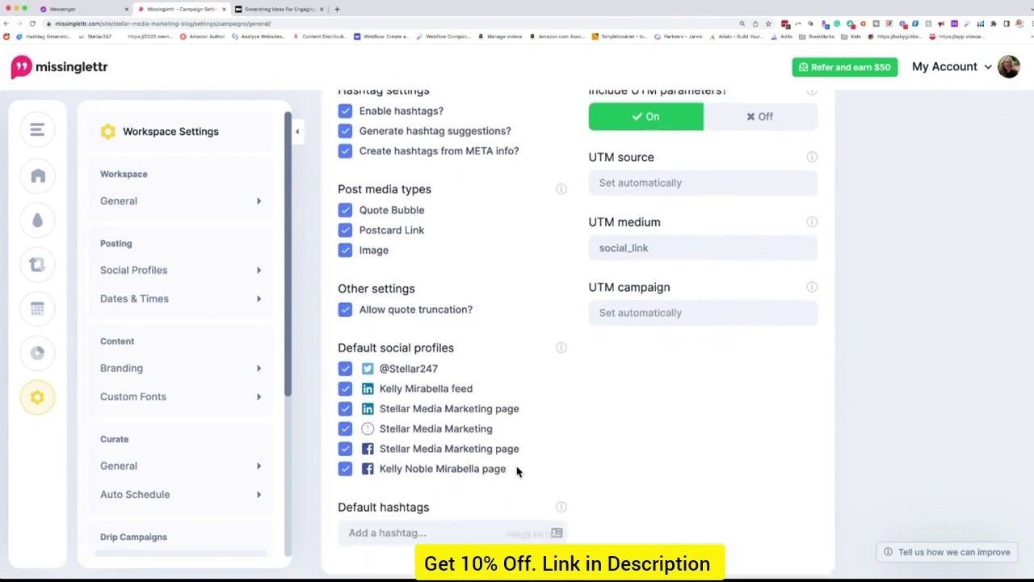
pyautogui.scroll(-2, 517, 471)
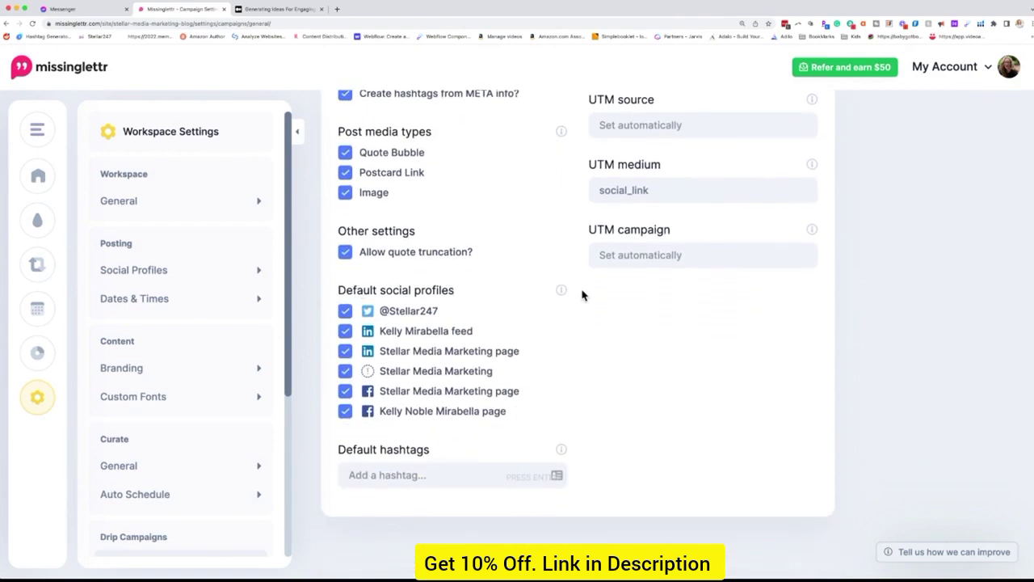
pyautogui.click(396, 477)
# Go to Drip Campaign Content Sources and view the stellarmediamarketing.com feed without changes
pyautogui.scroll(-3, 146, 415)
pyautogui.click(146, 412)
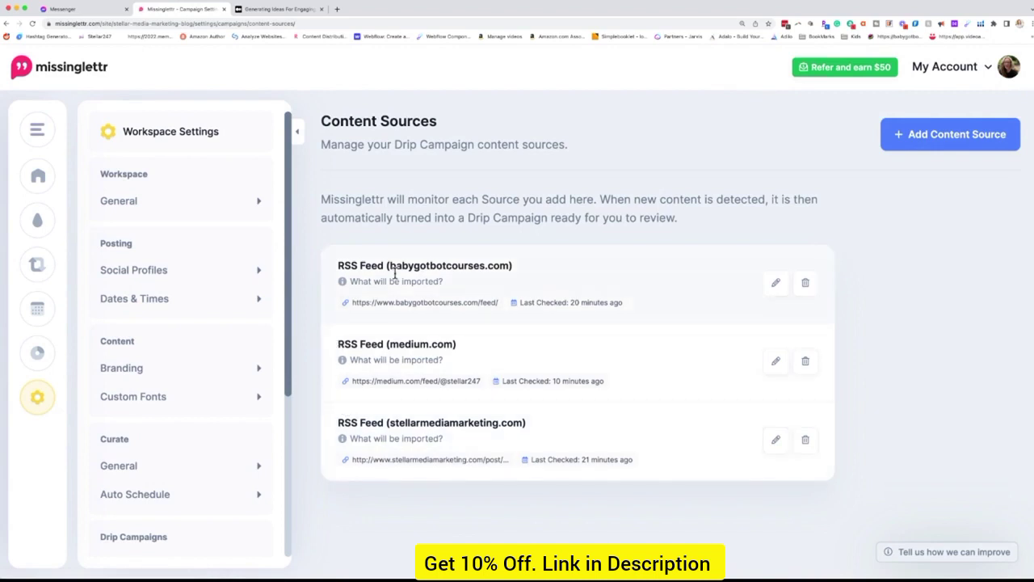
pyautogui.click(776, 439)
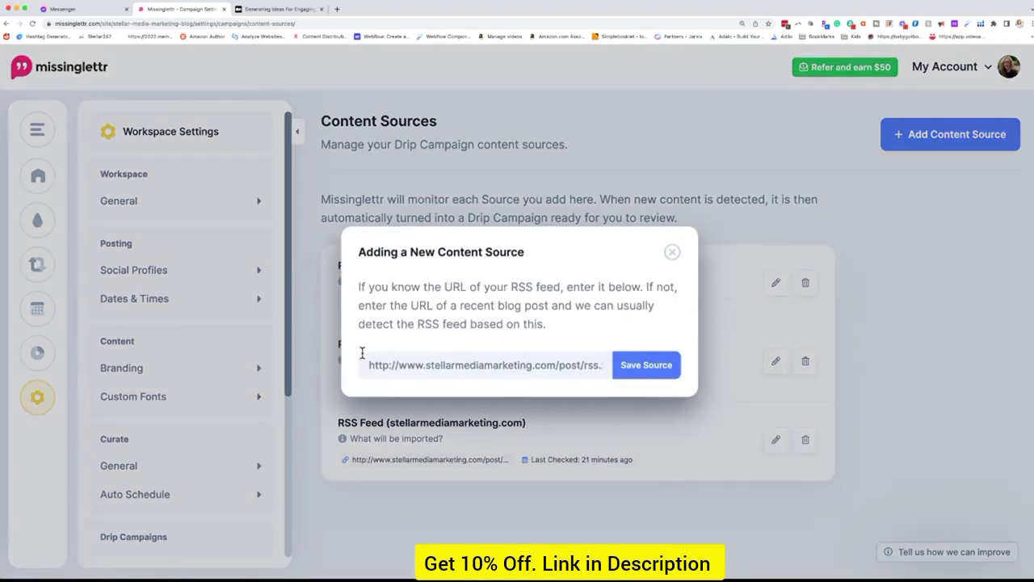
pyautogui.click(673, 254)
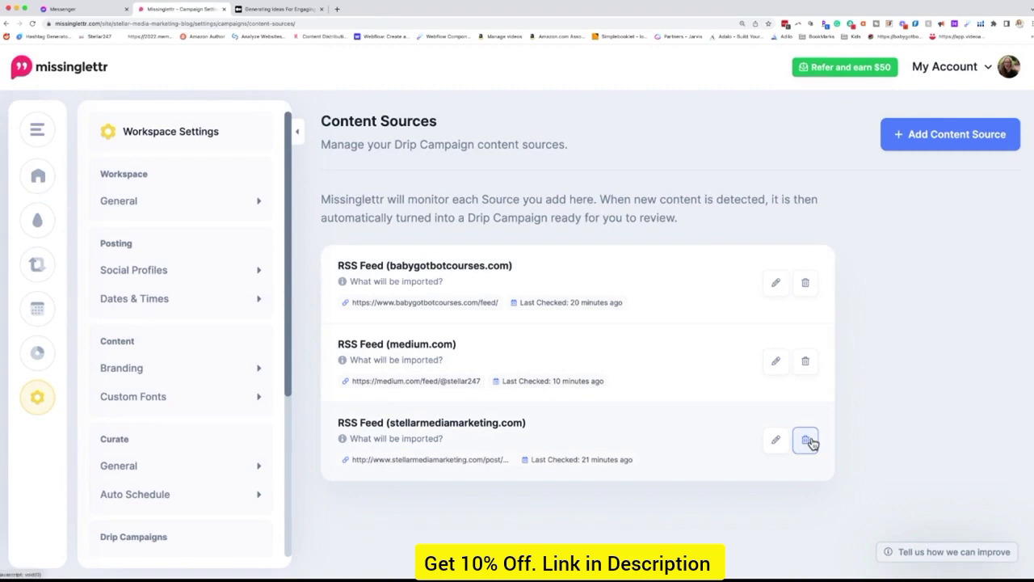
# Delete the stellarmediamarketing.com feed and preview Add Content Source without adding one
pyautogui.click(806, 439)
pyautogui.click(397, 341)
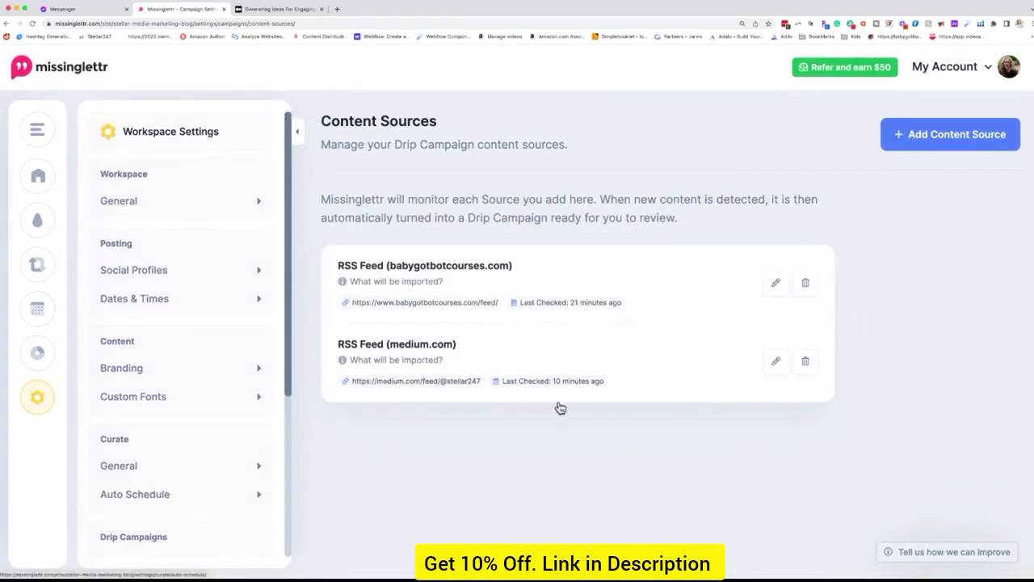
pyautogui.click(1016, 138)
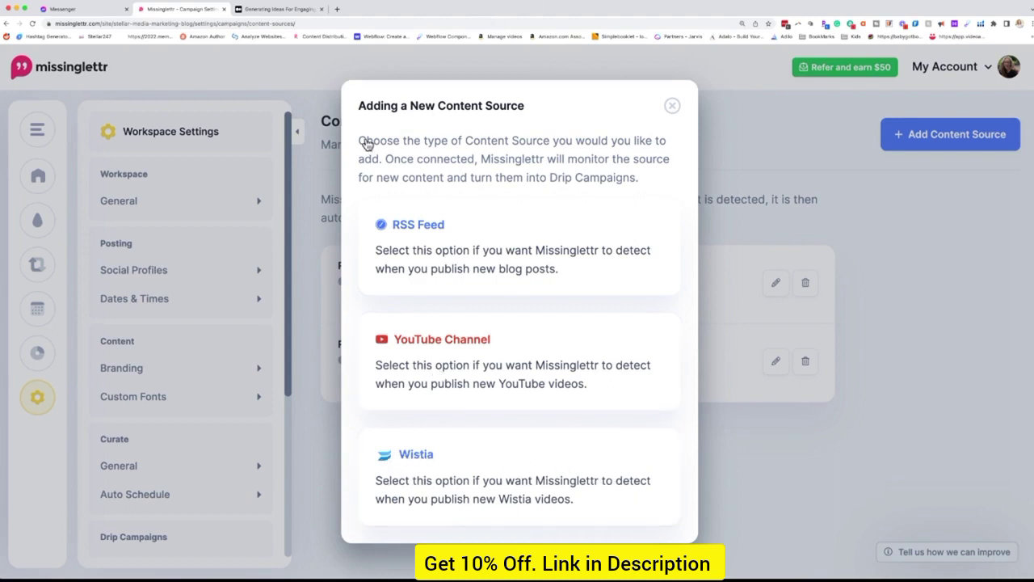
pyautogui.click(673, 107)
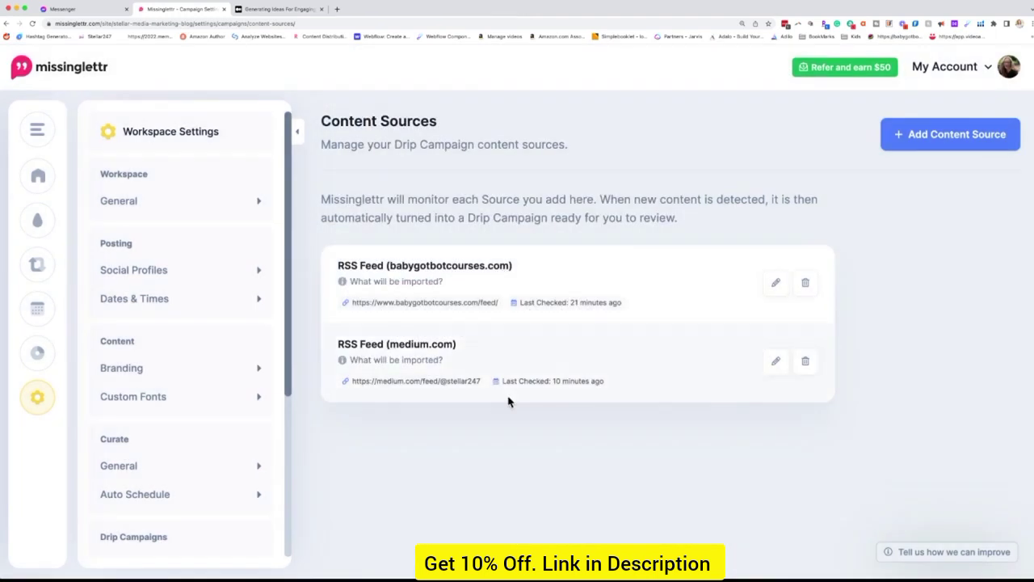
# Pass through URL Shortener and Content Templates to Blacklist Phrases, showing exact-match 'Club Stellar'
pyautogui.scroll(-3, 259, 487)
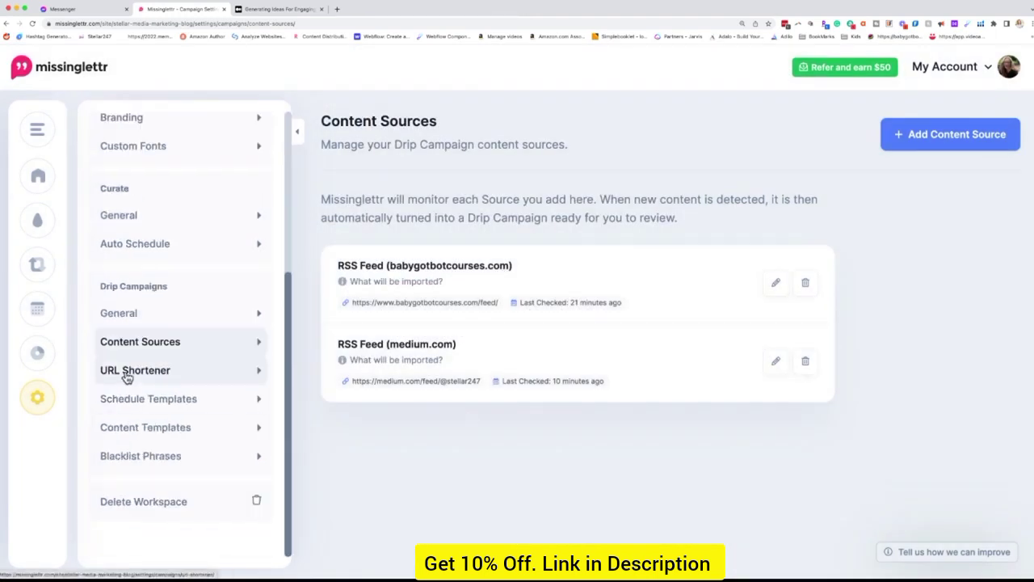
pyautogui.click(172, 370)
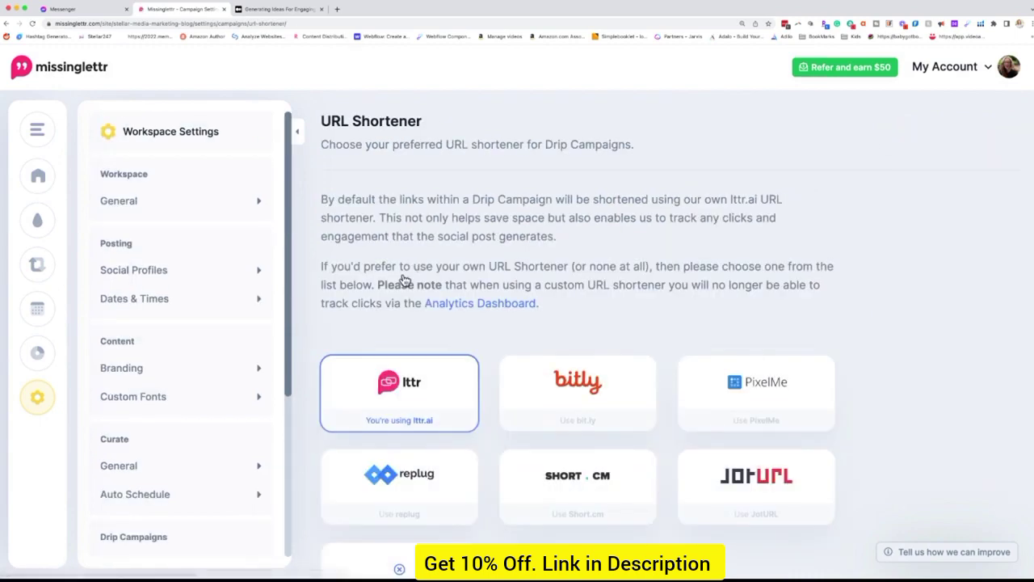
pyautogui.scroll(-2, 404, 307)
pyautogui.scroll(-3, 178, 452)
pyautogui.click(146, 426)
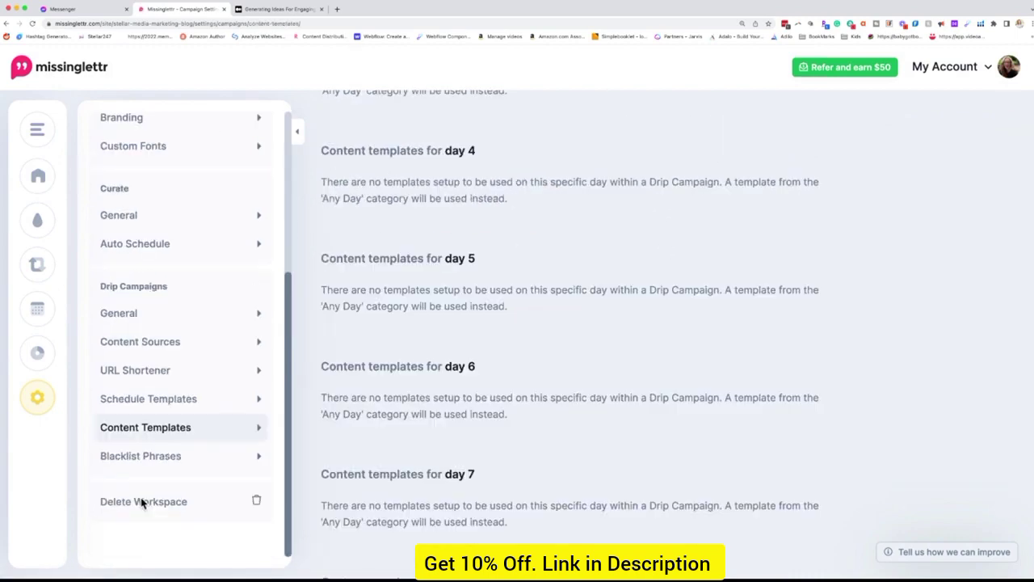
pyautogui.click(133, 466)
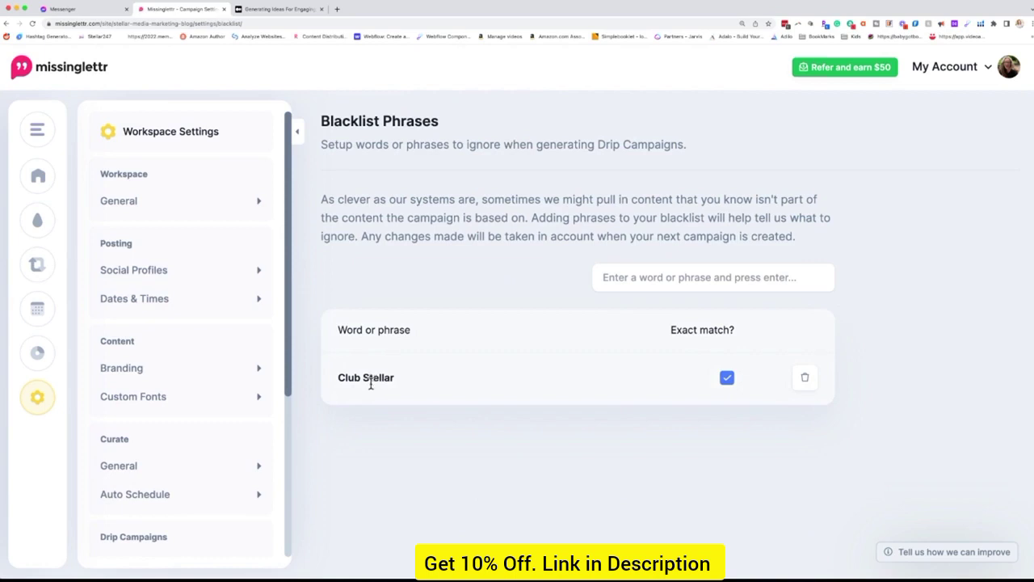
pyautogui.scroll(-4, 171, 489)
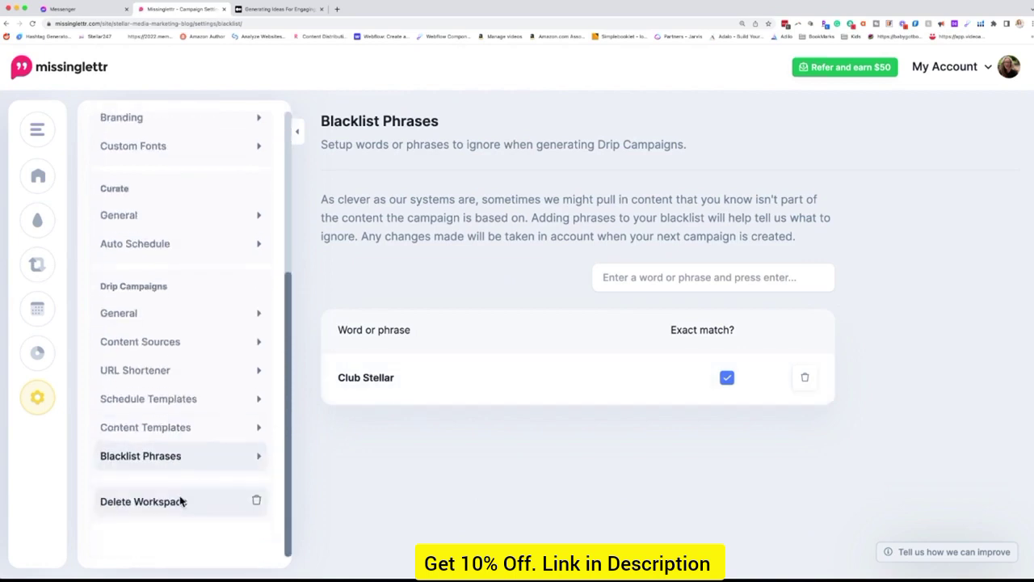